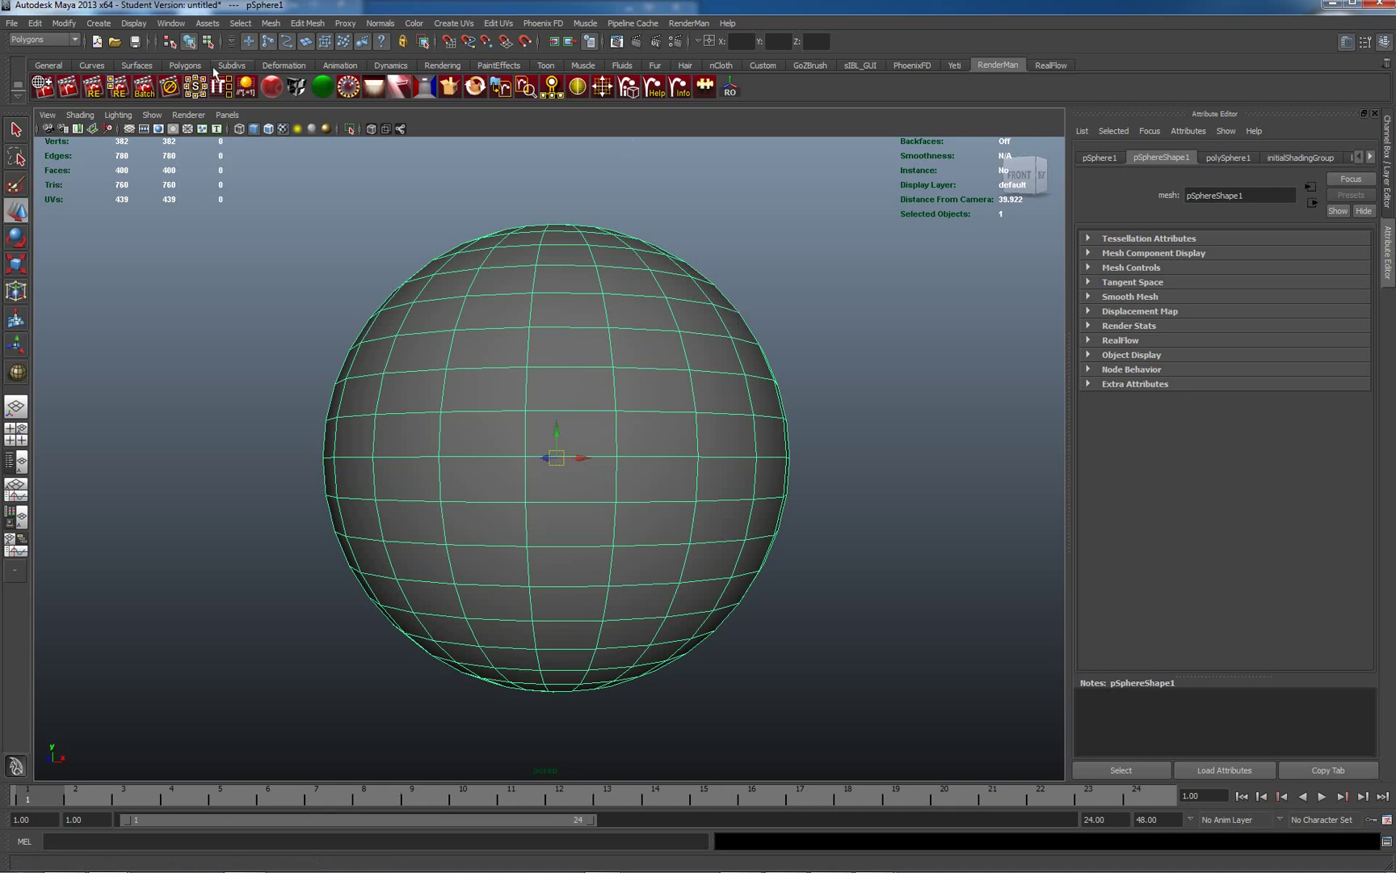
Render the sphere and view the grey result in the it Catalog 2 window.
left_click(70, 94)
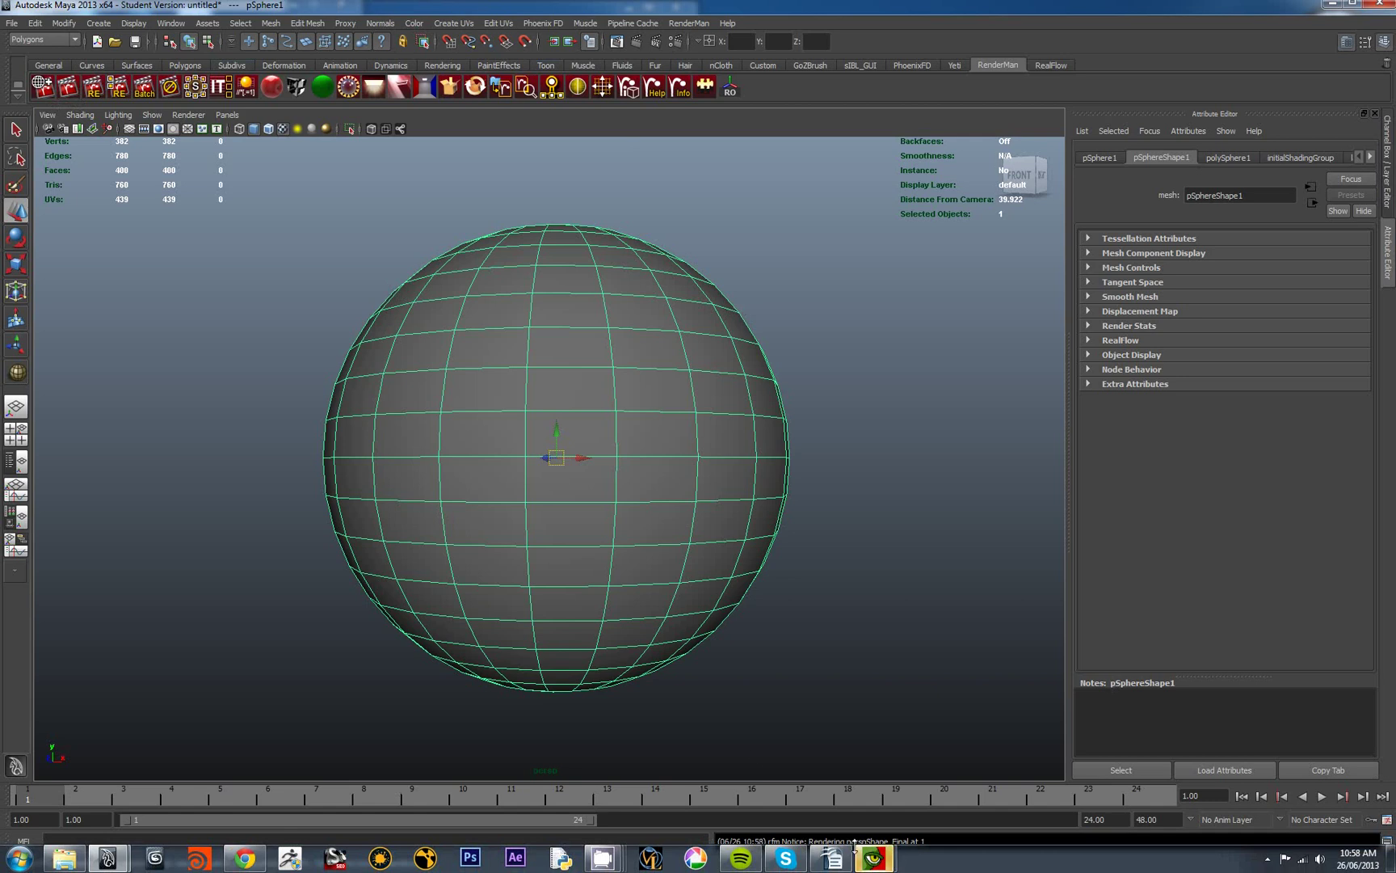
left_click(876, 859)
left_click(944, 793)
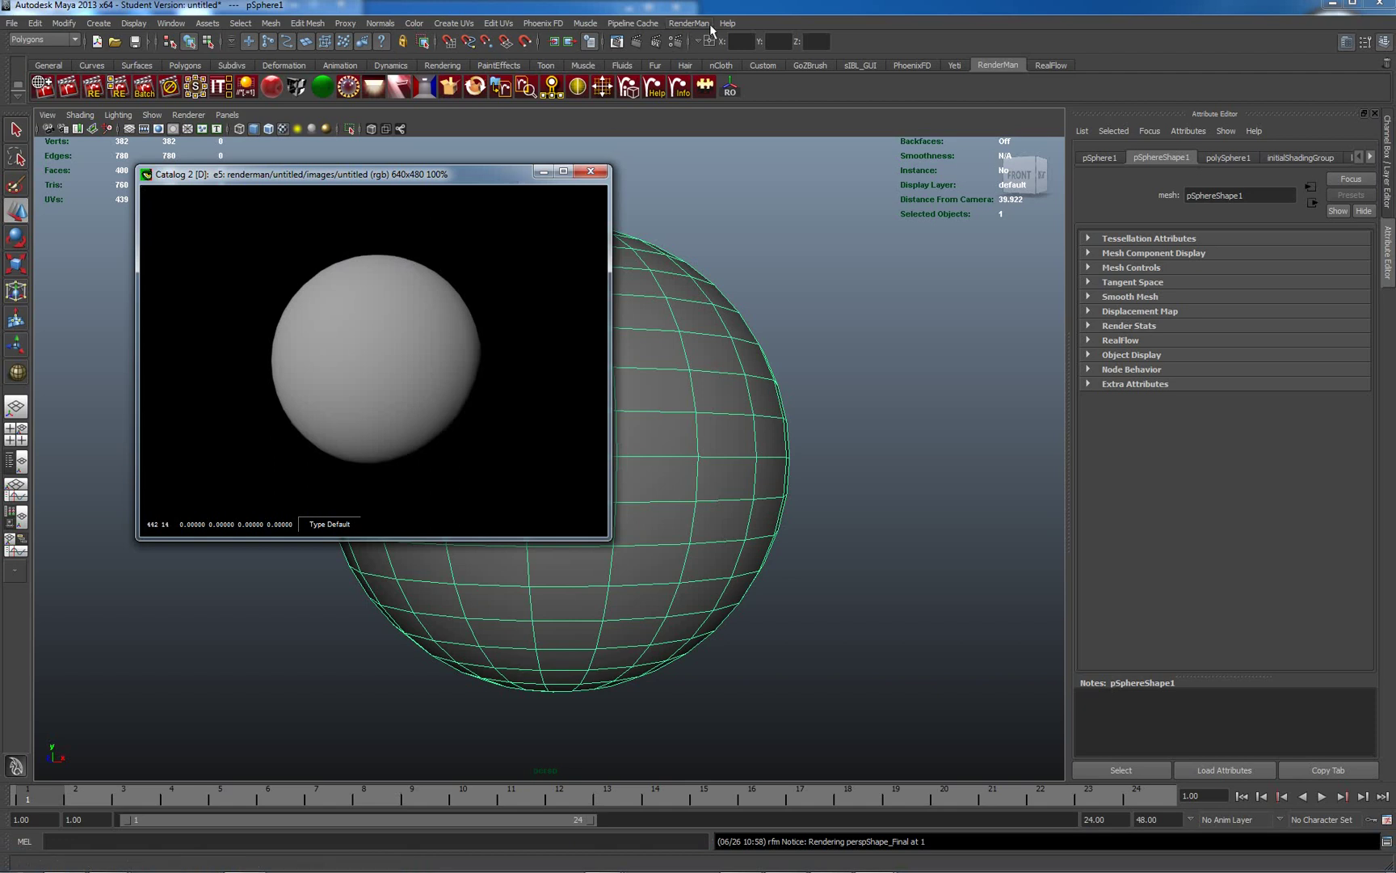
Set the RenderMan preview Display to Render View and render a test frame.
left_click(685, 23)
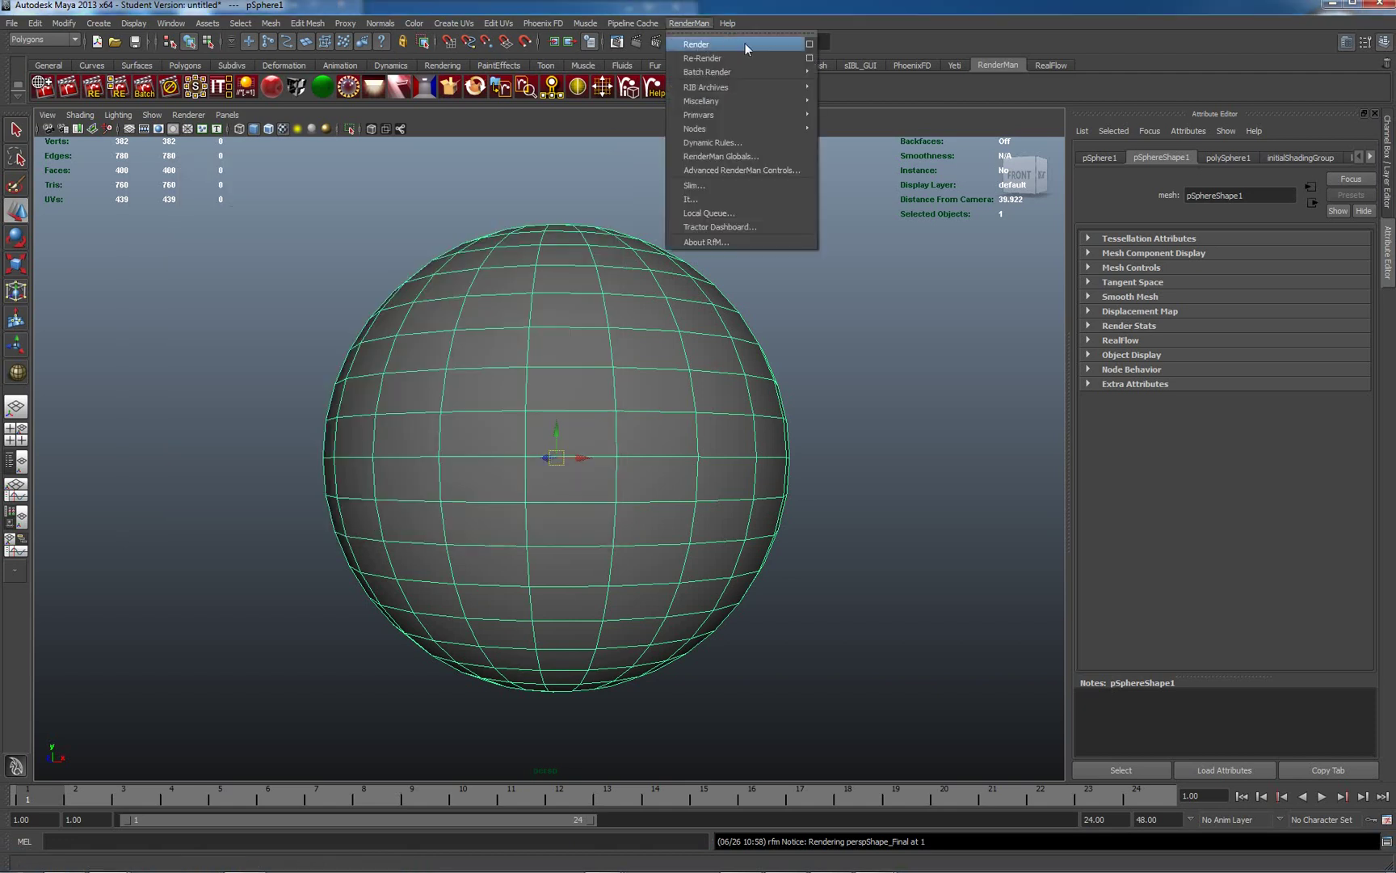
left_click(689, 22)
left_click(689, 22)
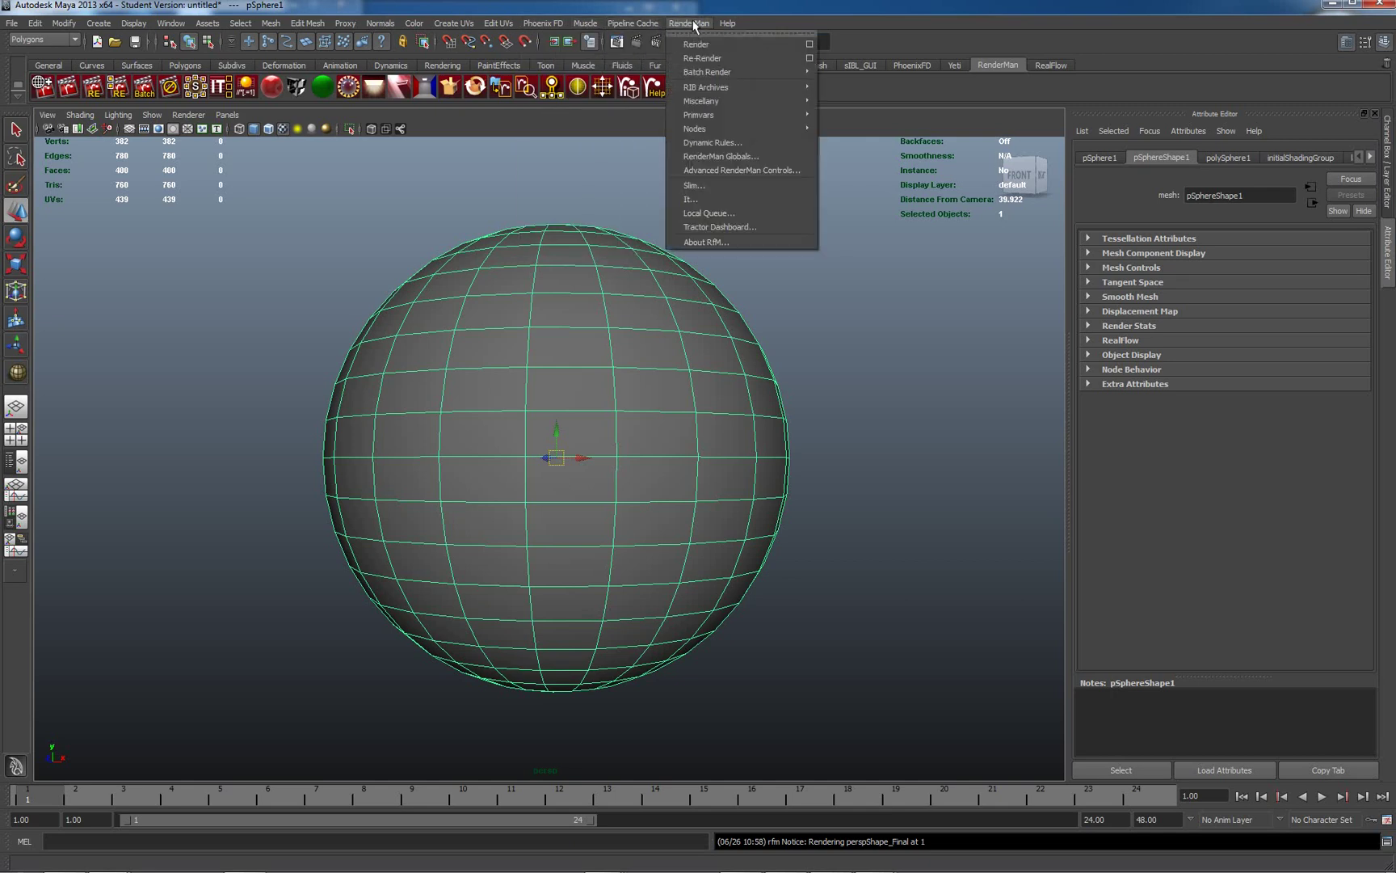
left_click(807, 44)
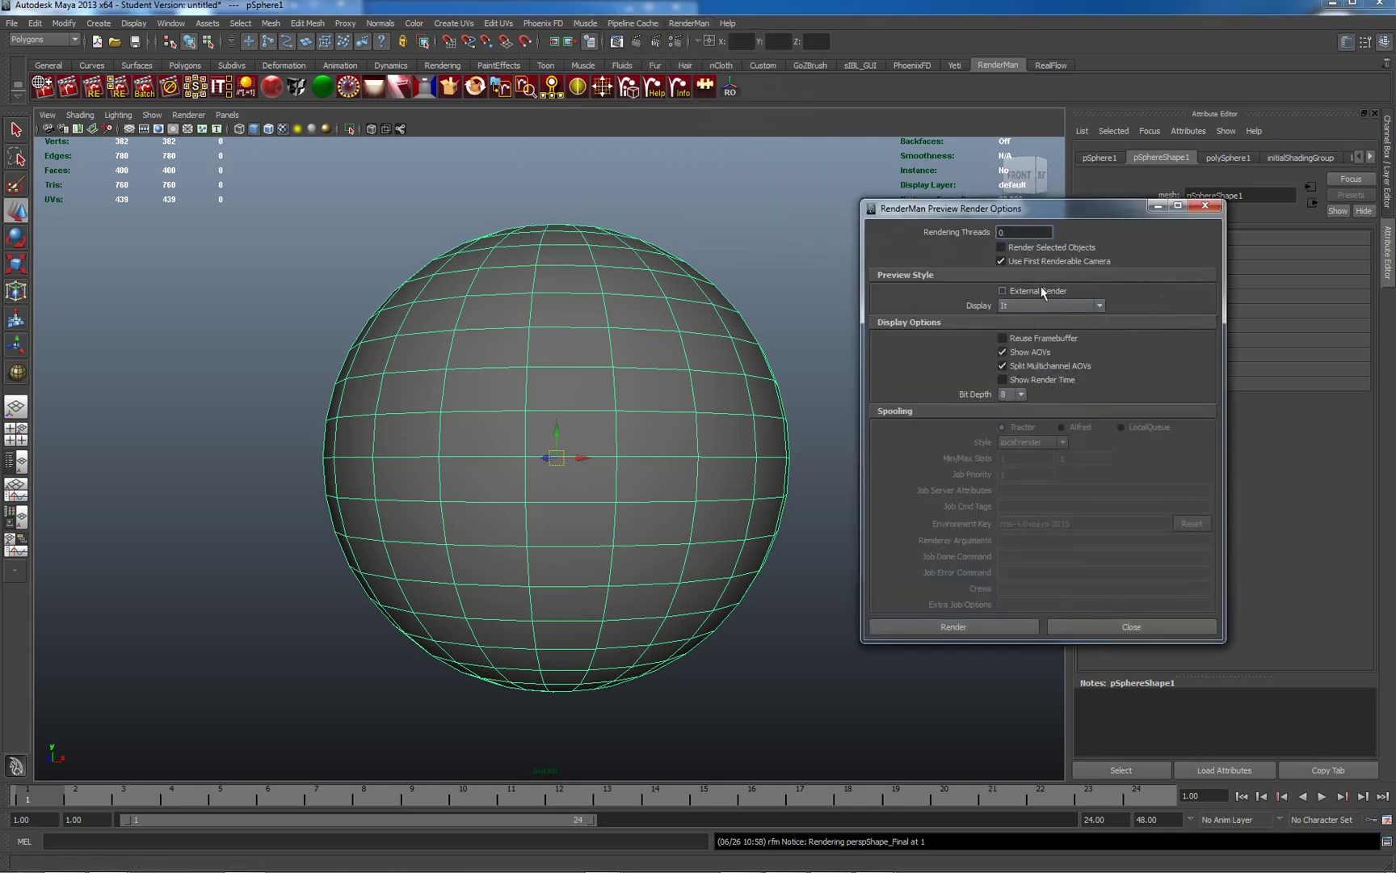
left_click(1102, 306)
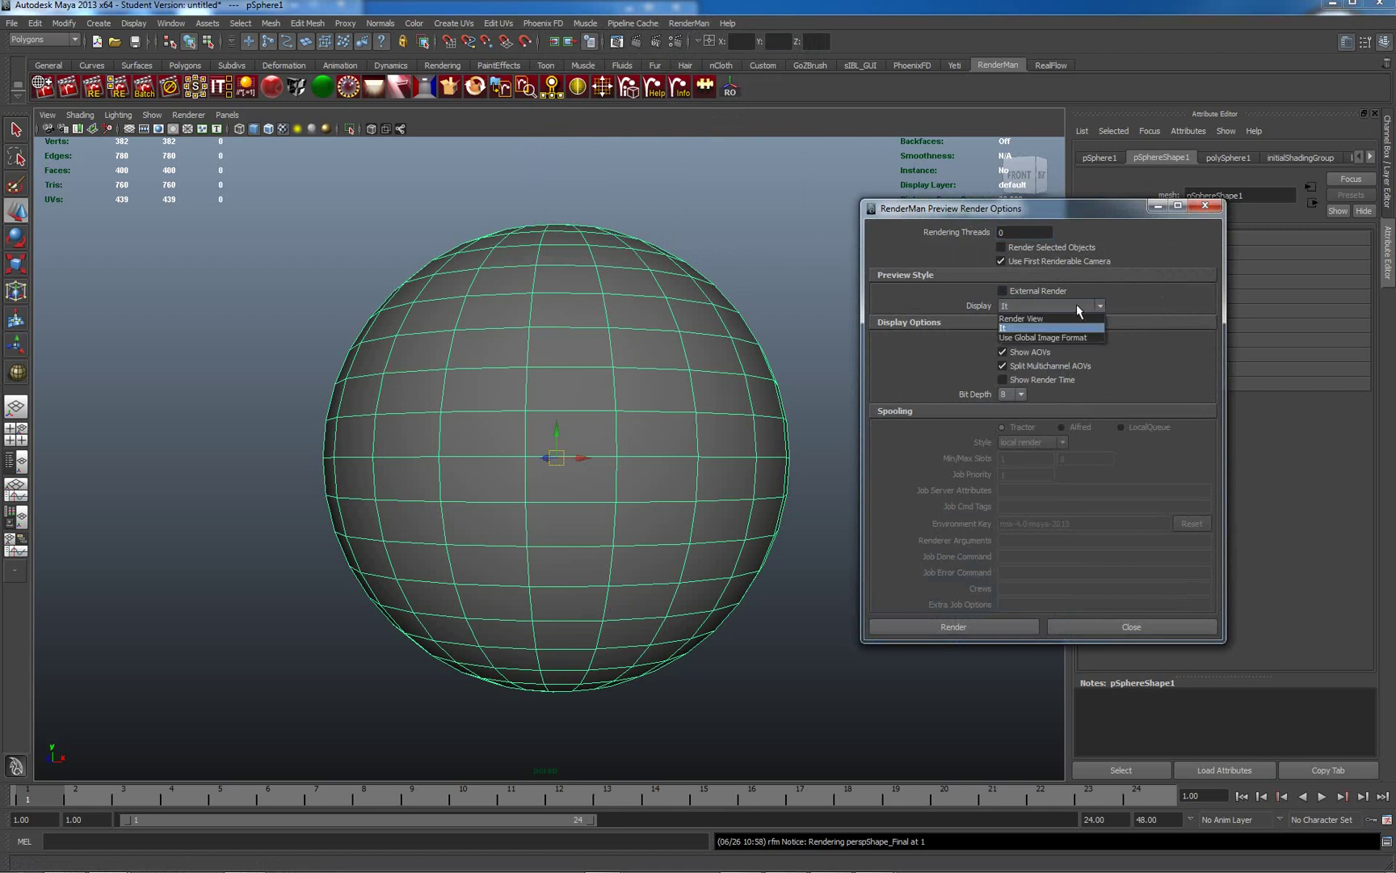
left_click(1023, 319)
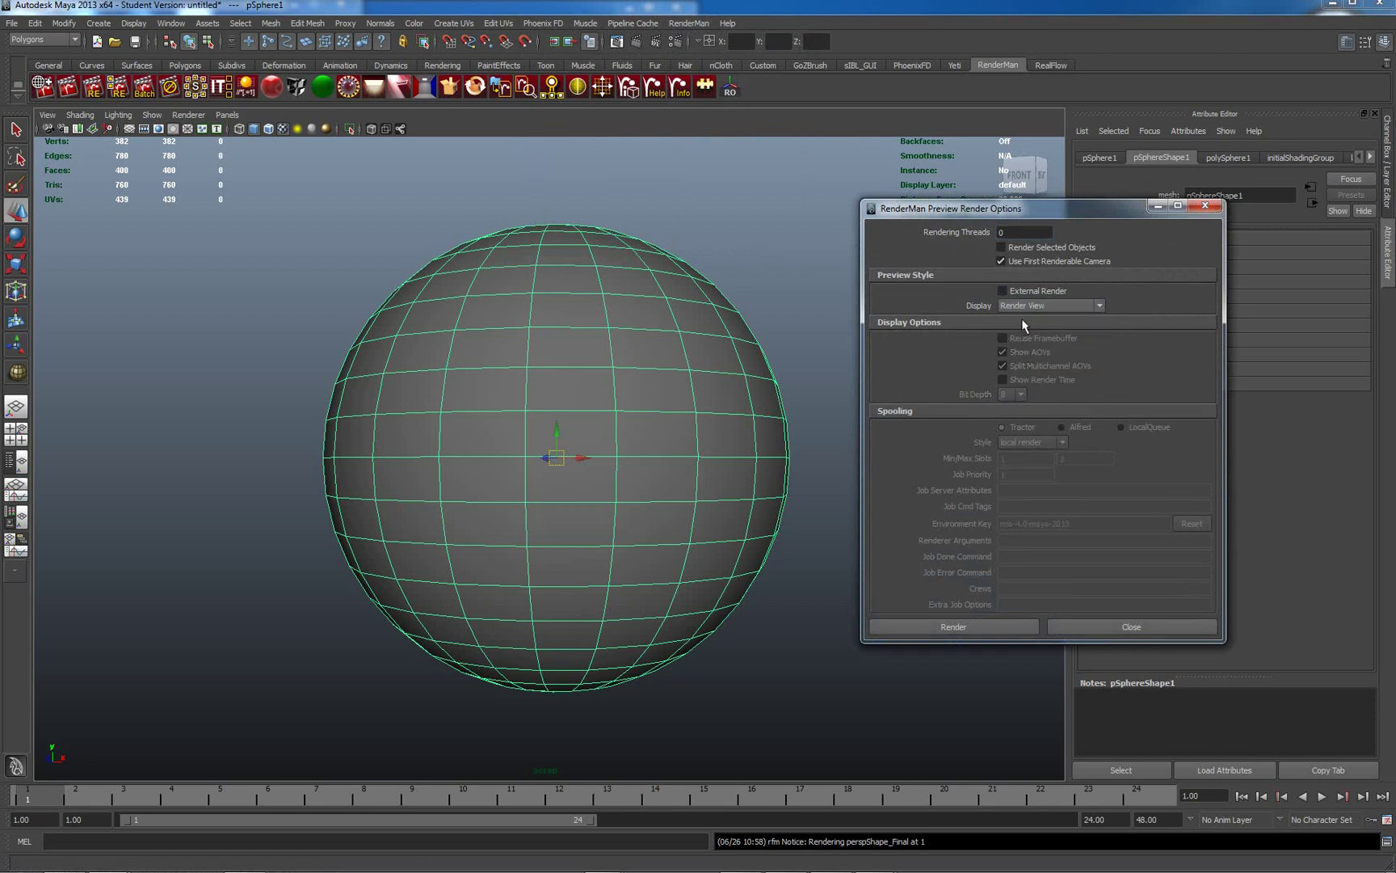
left_click(69, 89)
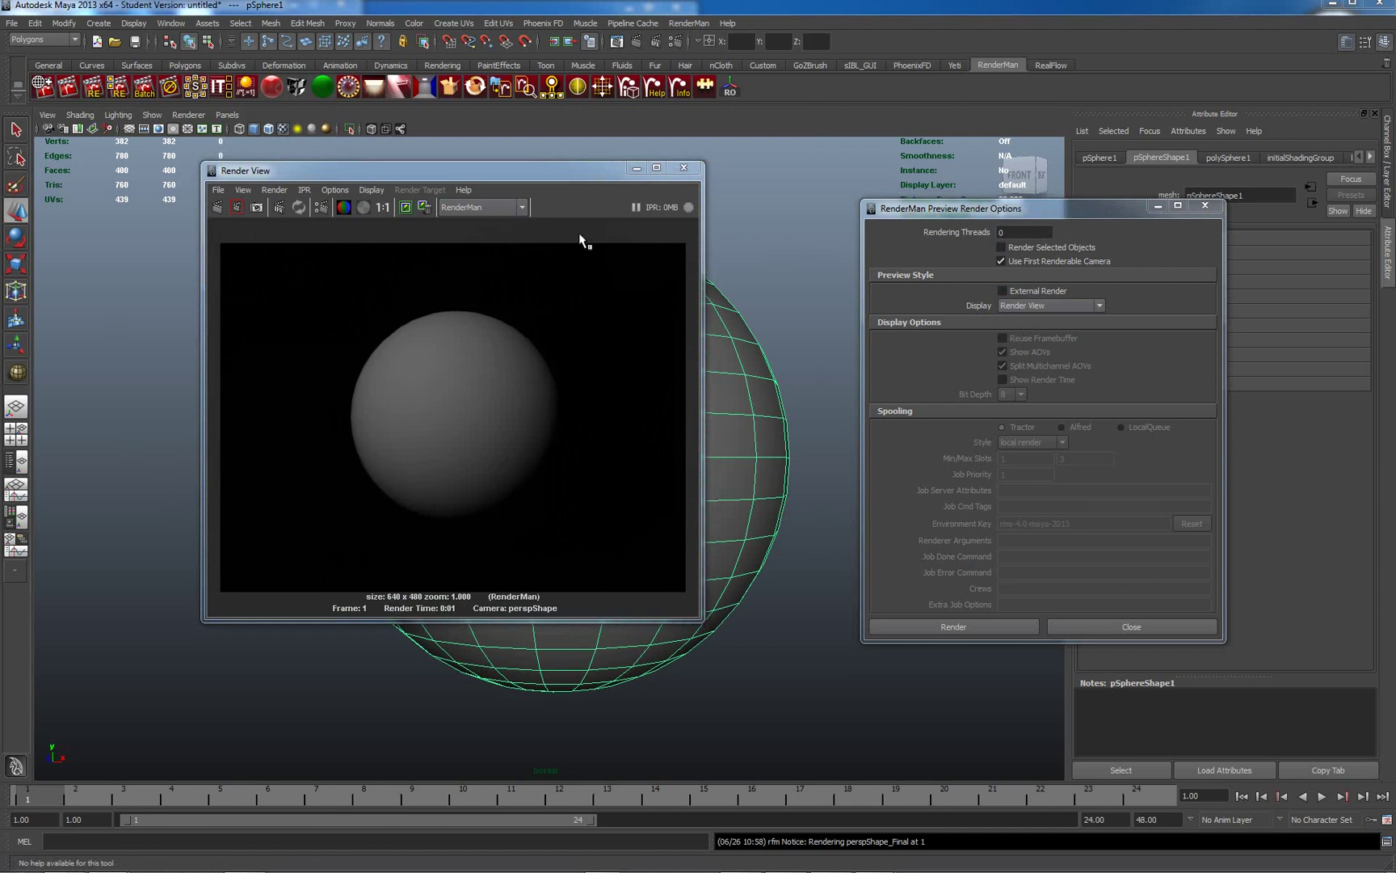
Close Render View and switch the preview Display back to It.
left_click(684, 168)
left_click(1098, 305)
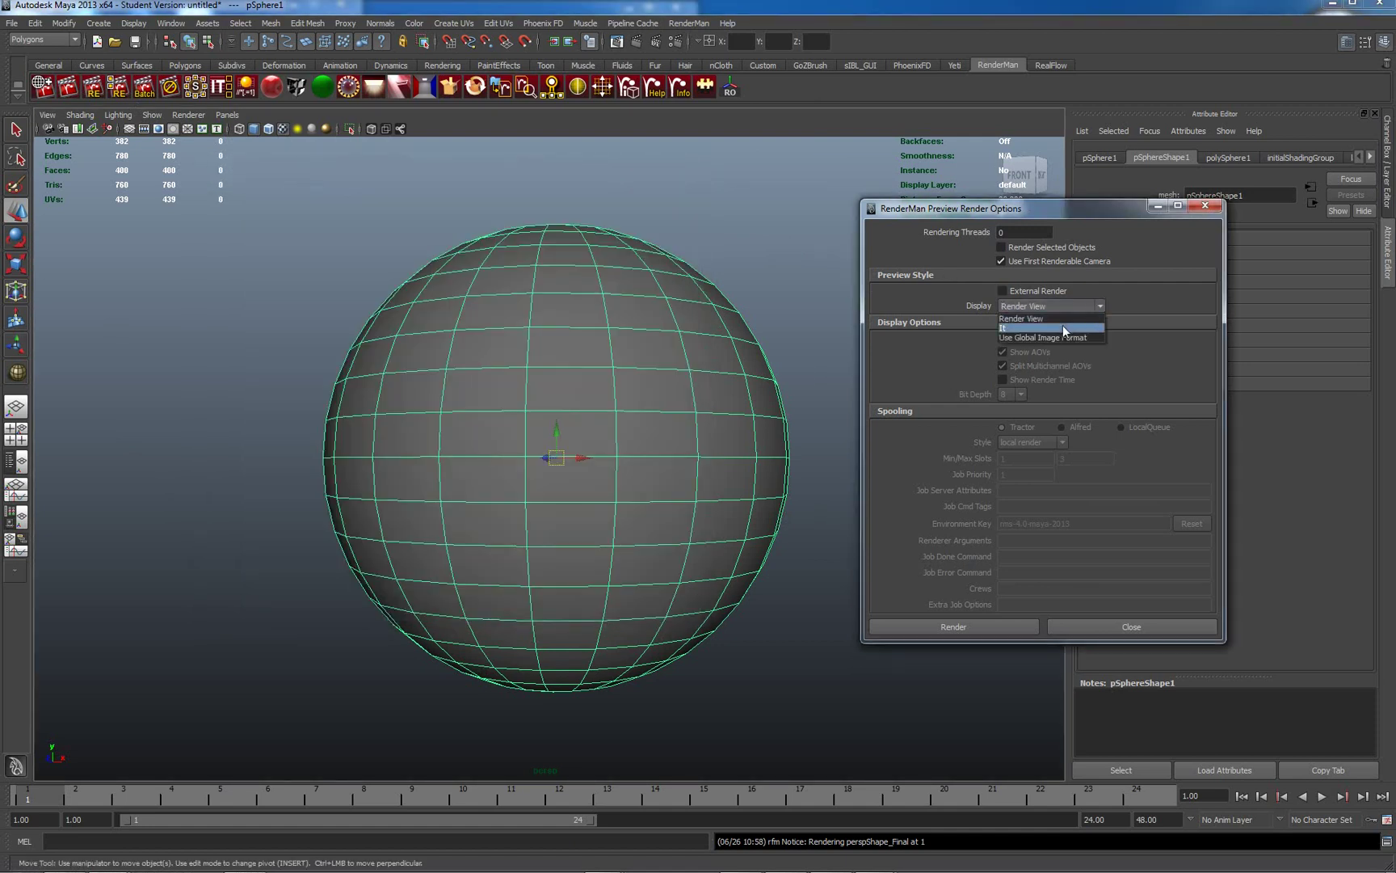
left_click(1062, 325)
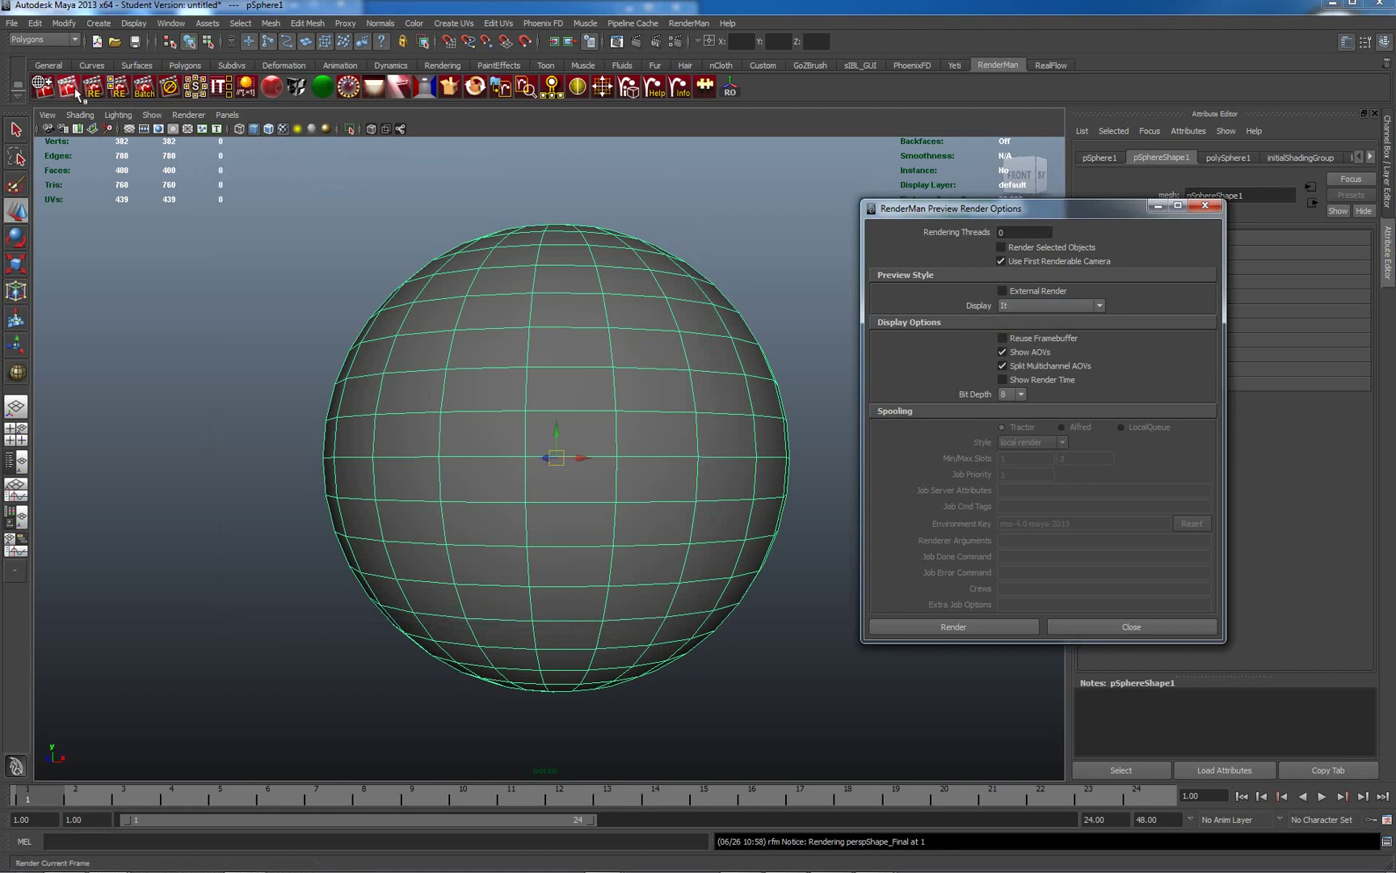
mouse_move(889, 866)
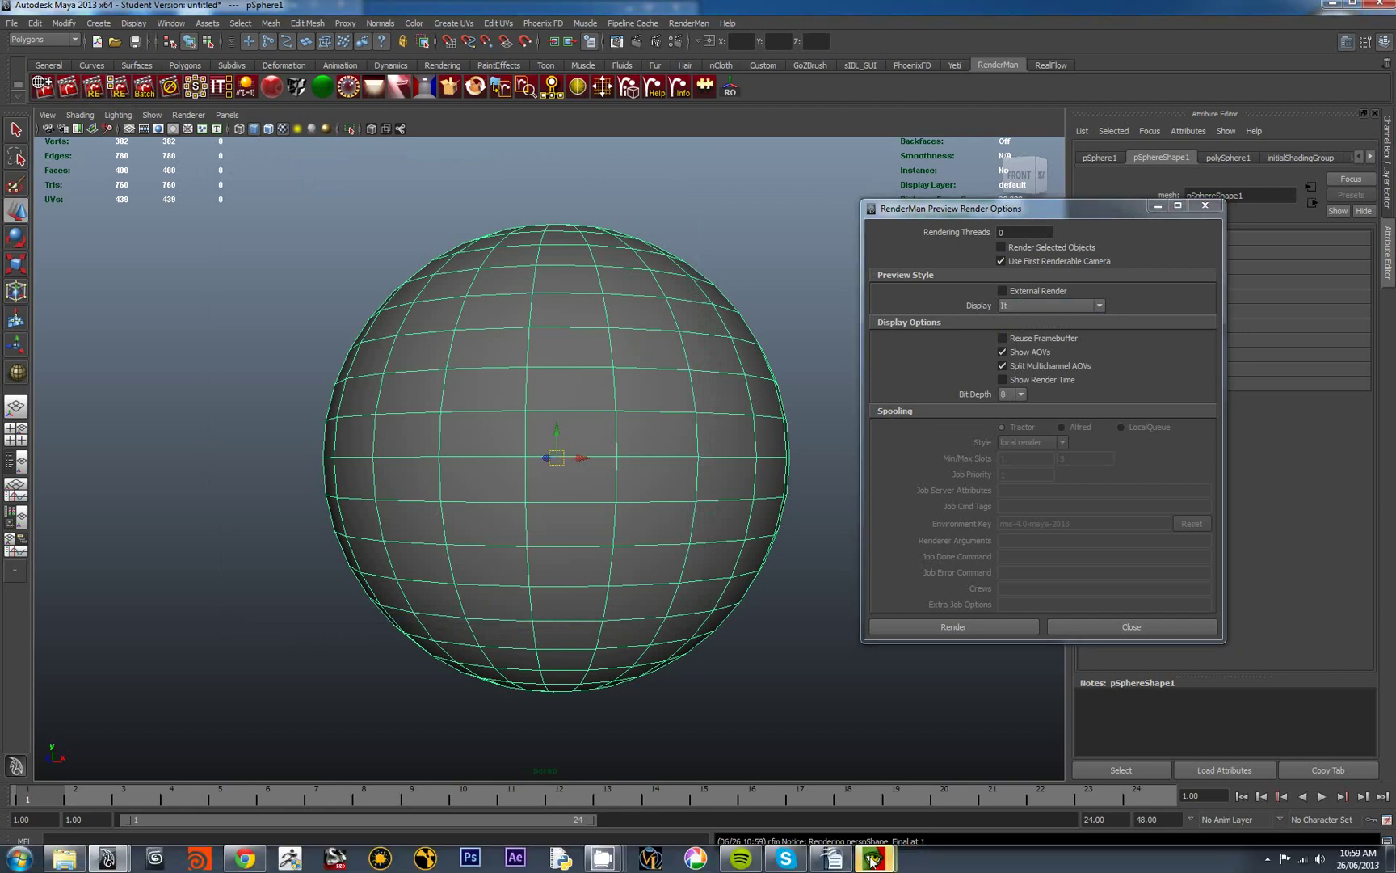
left_click(936, 789)
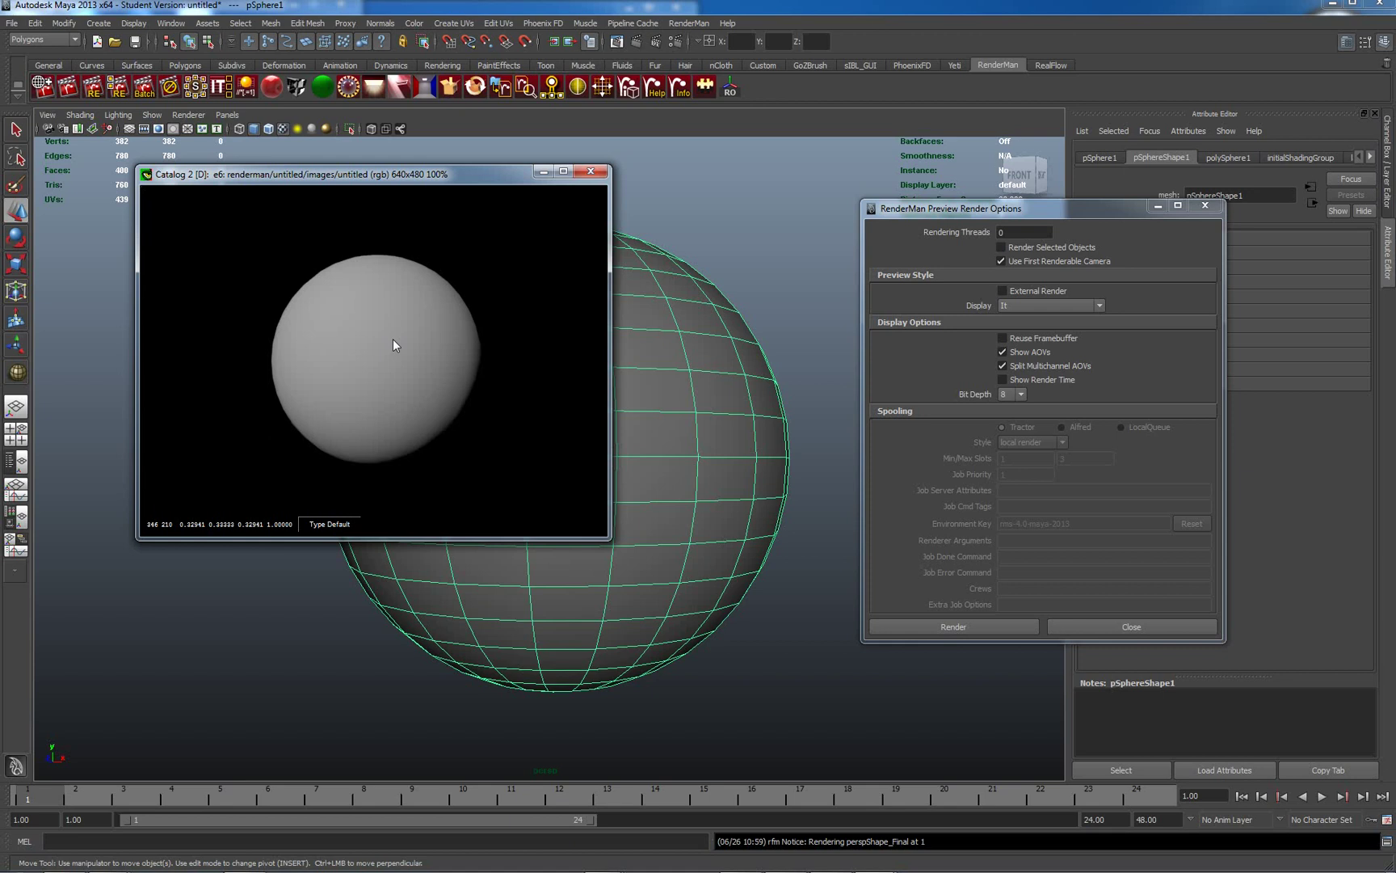
mouse_move(889, 866)
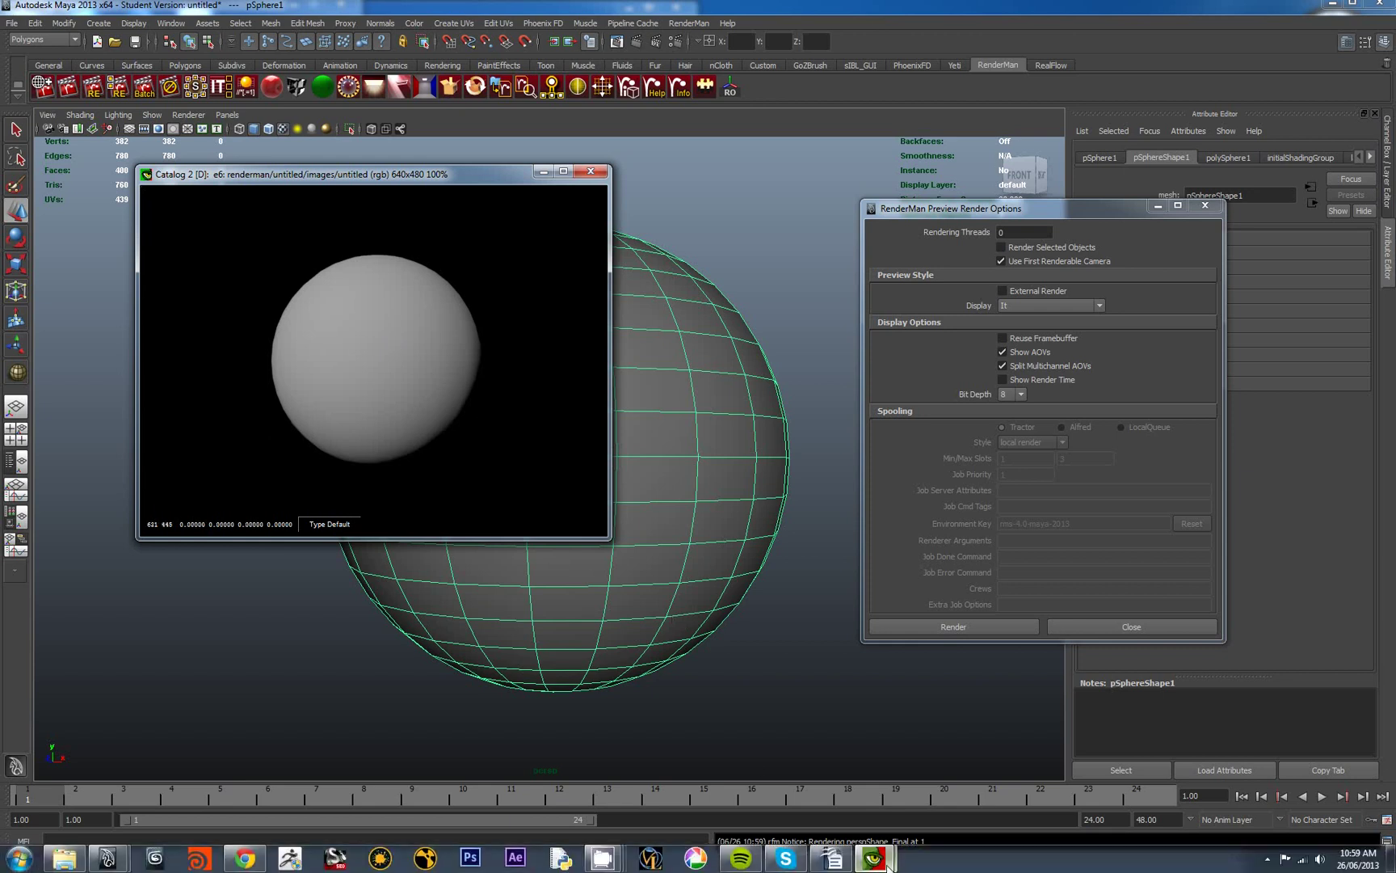
left_click(791, 767)
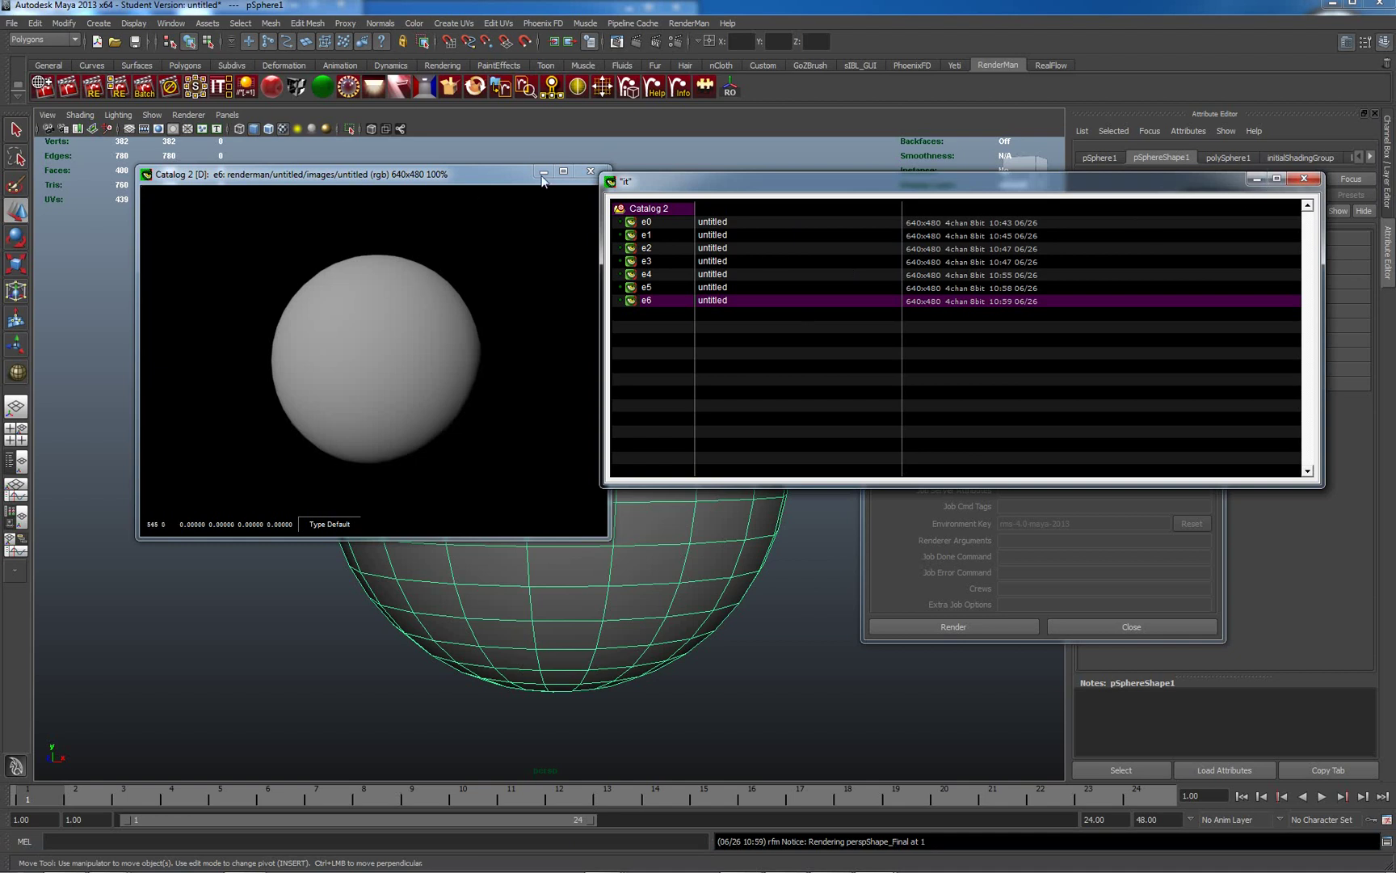
left_click(1257, 179)
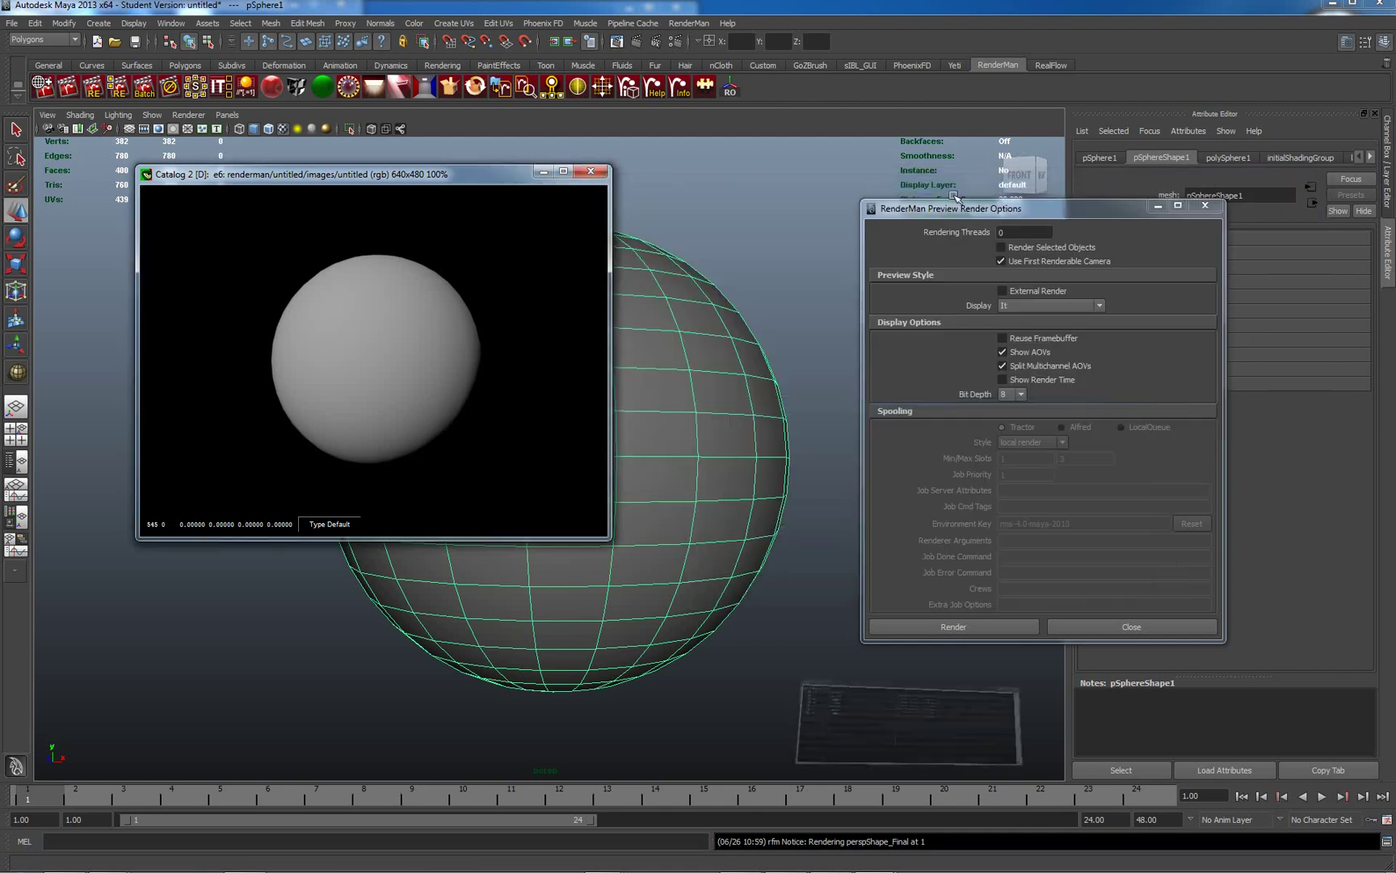
left_click(539, 172)
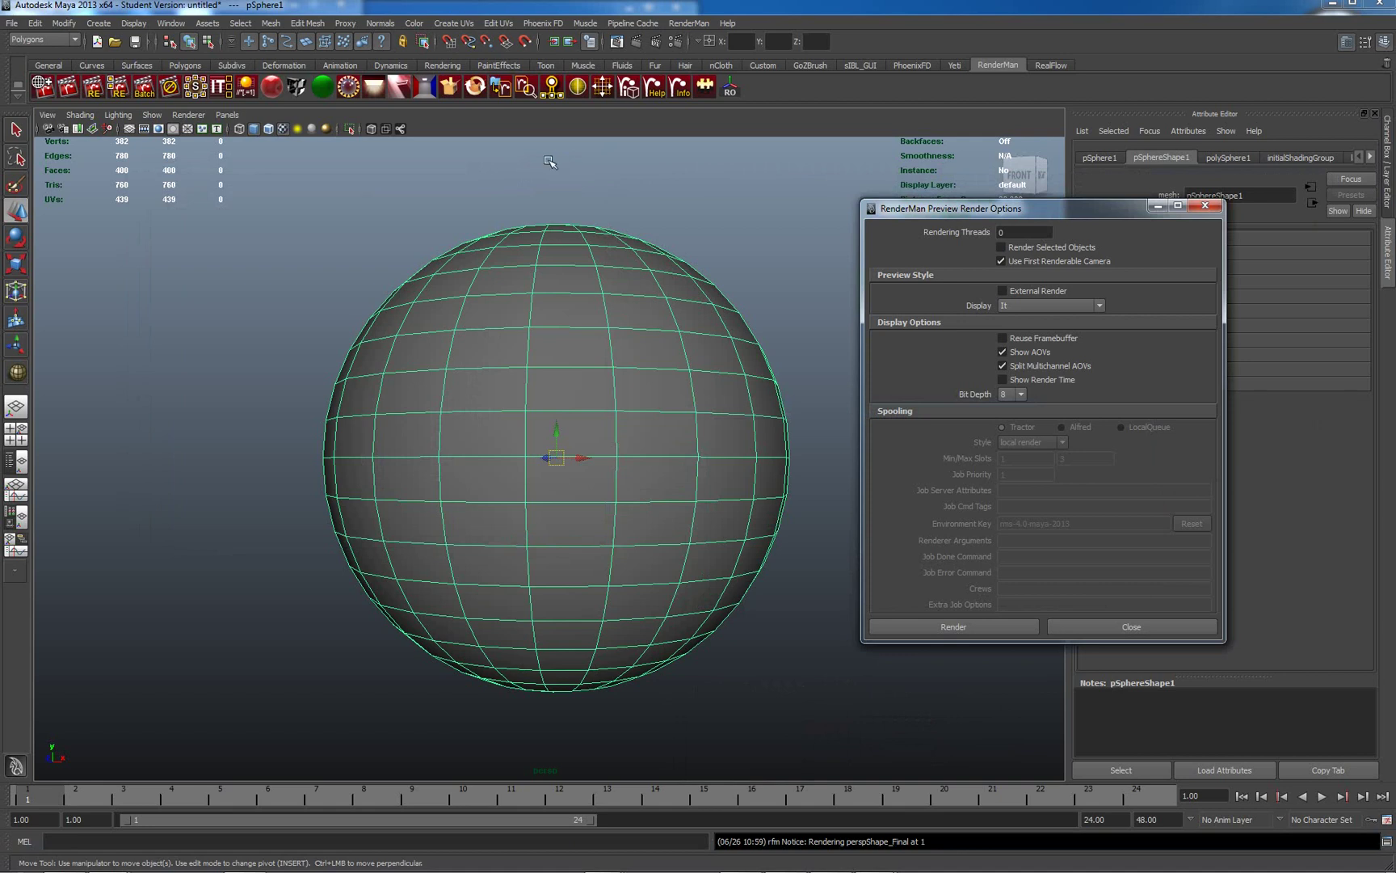
Launch Slim from the RenderMan shelf and drag its window fully into view.
left_click(195, 87)
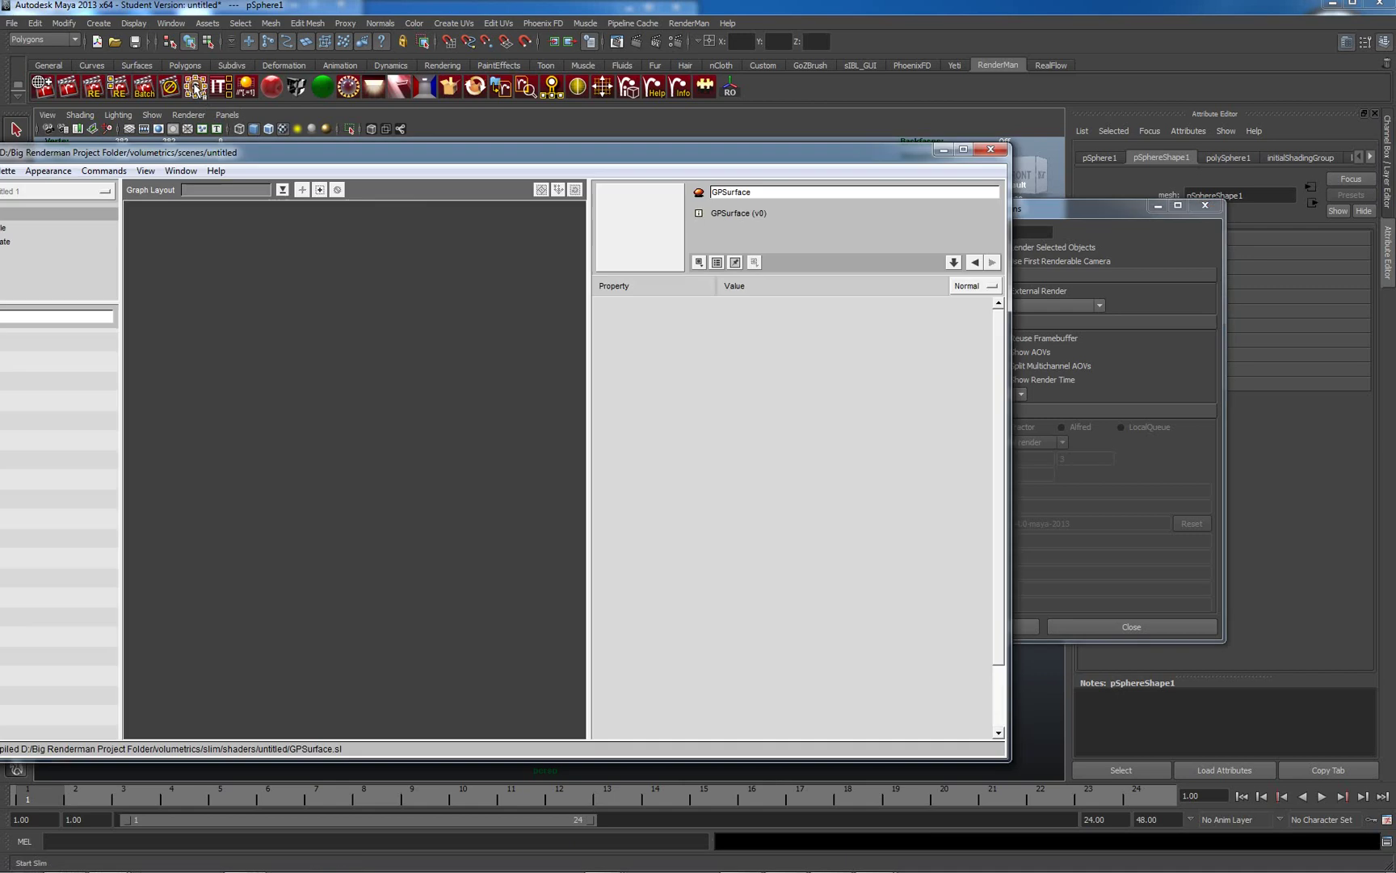
left_click_drag(306, 156, 481, 109)
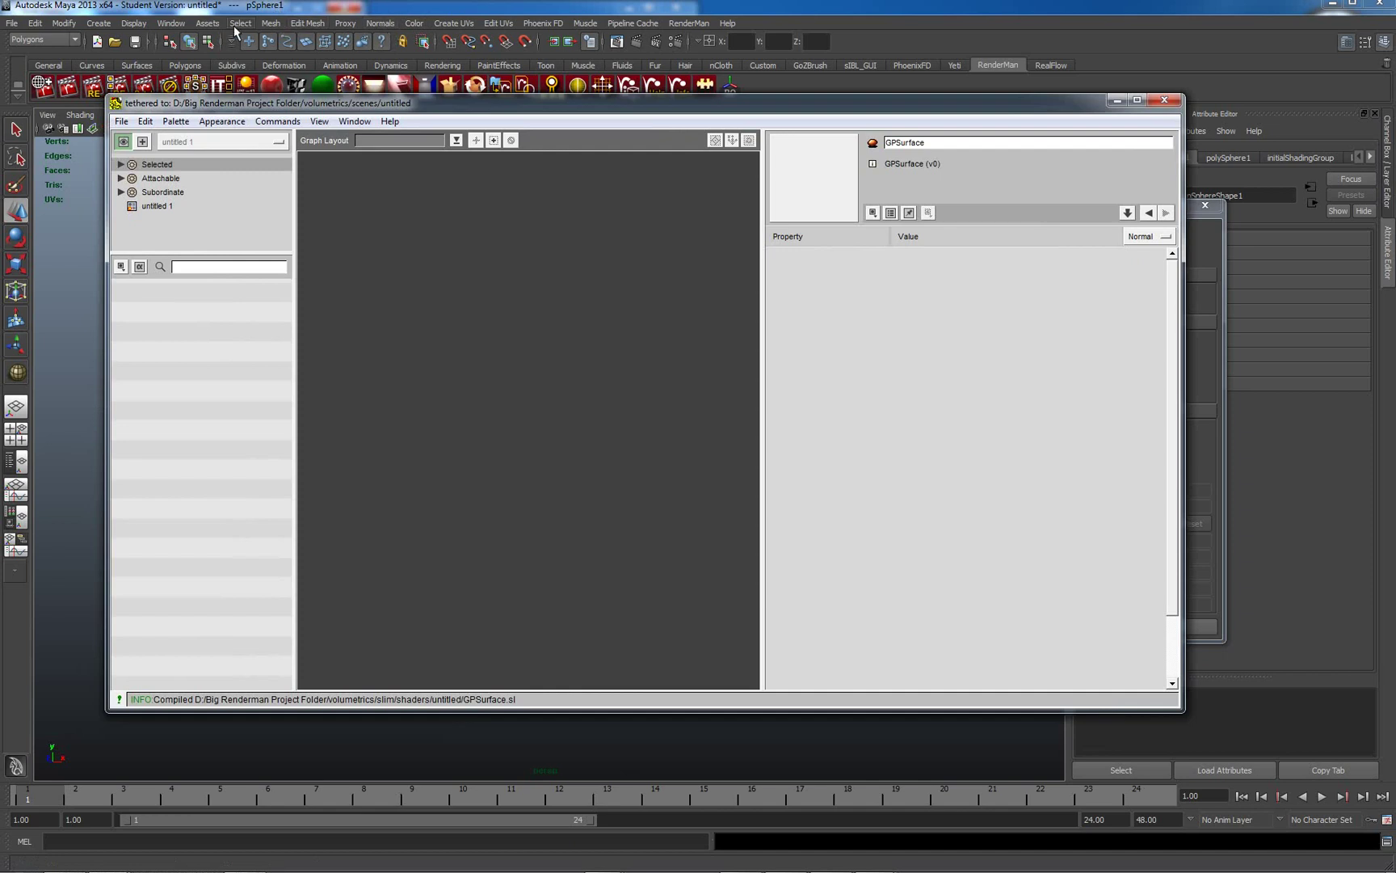
left_click(171, 22)
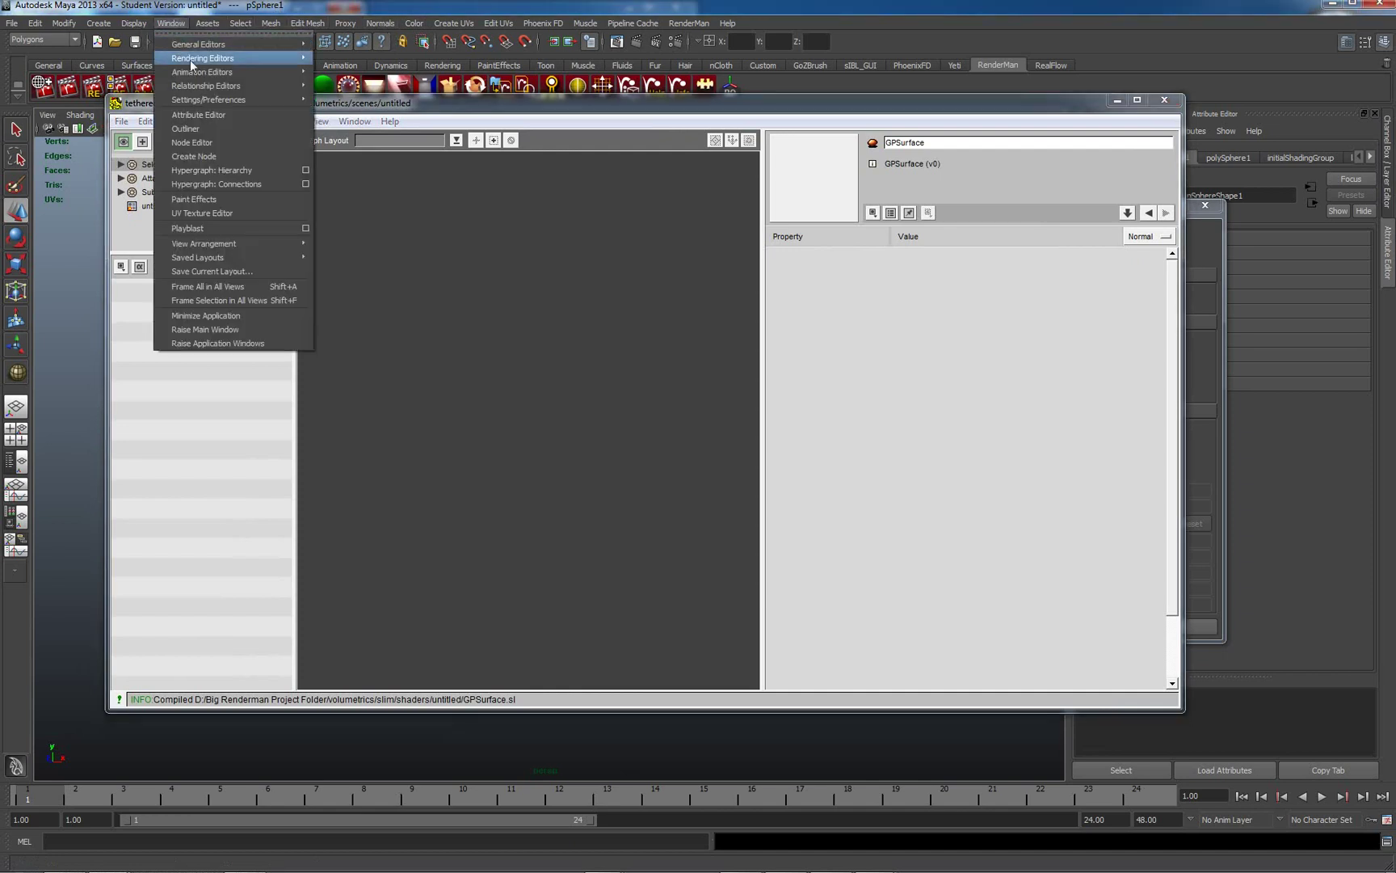
mouse_move(215, 61)
left_click(353, 101)
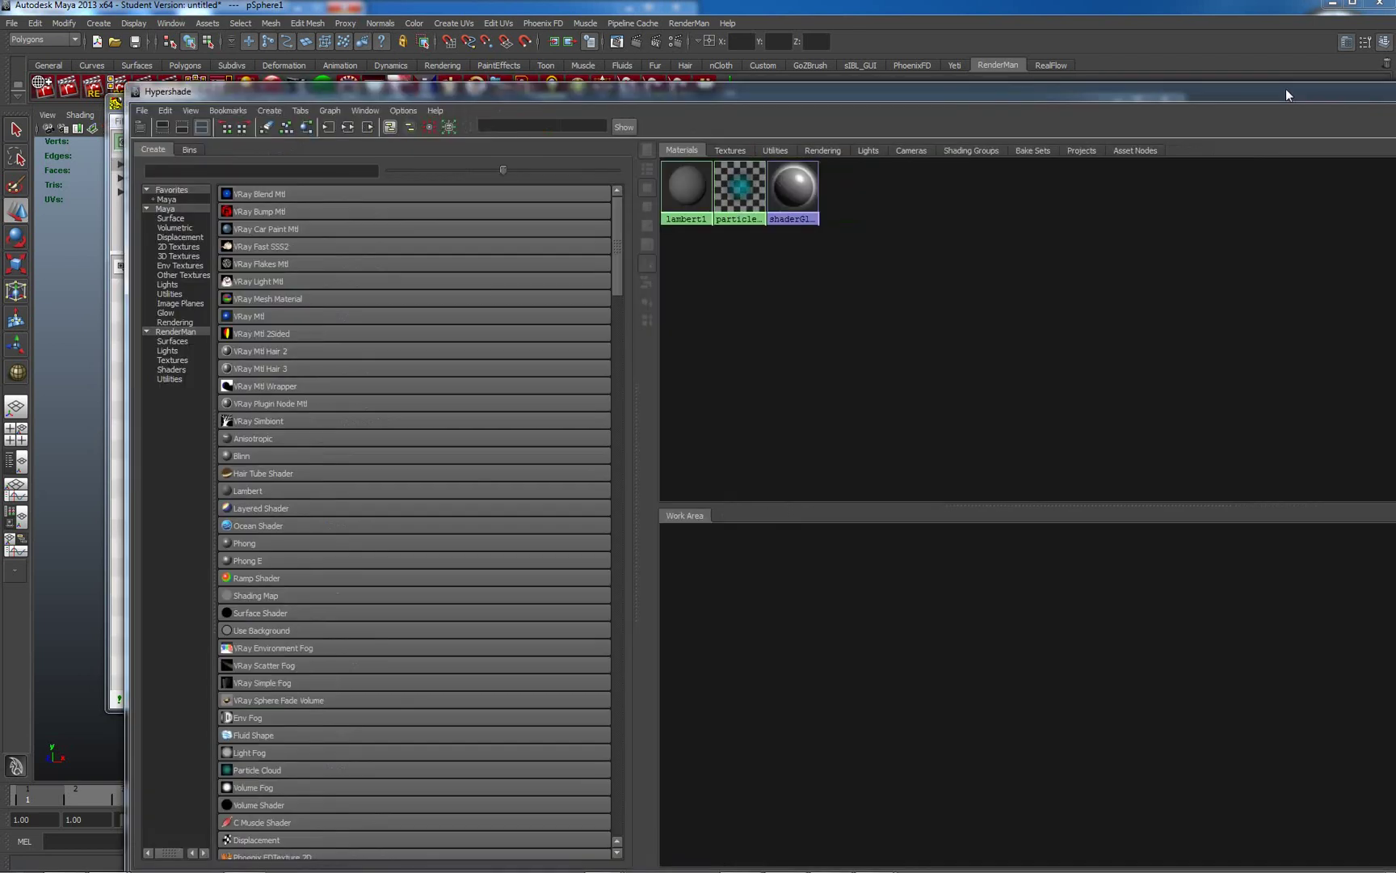
left_click_drag(1286, 90, 1107, 289)
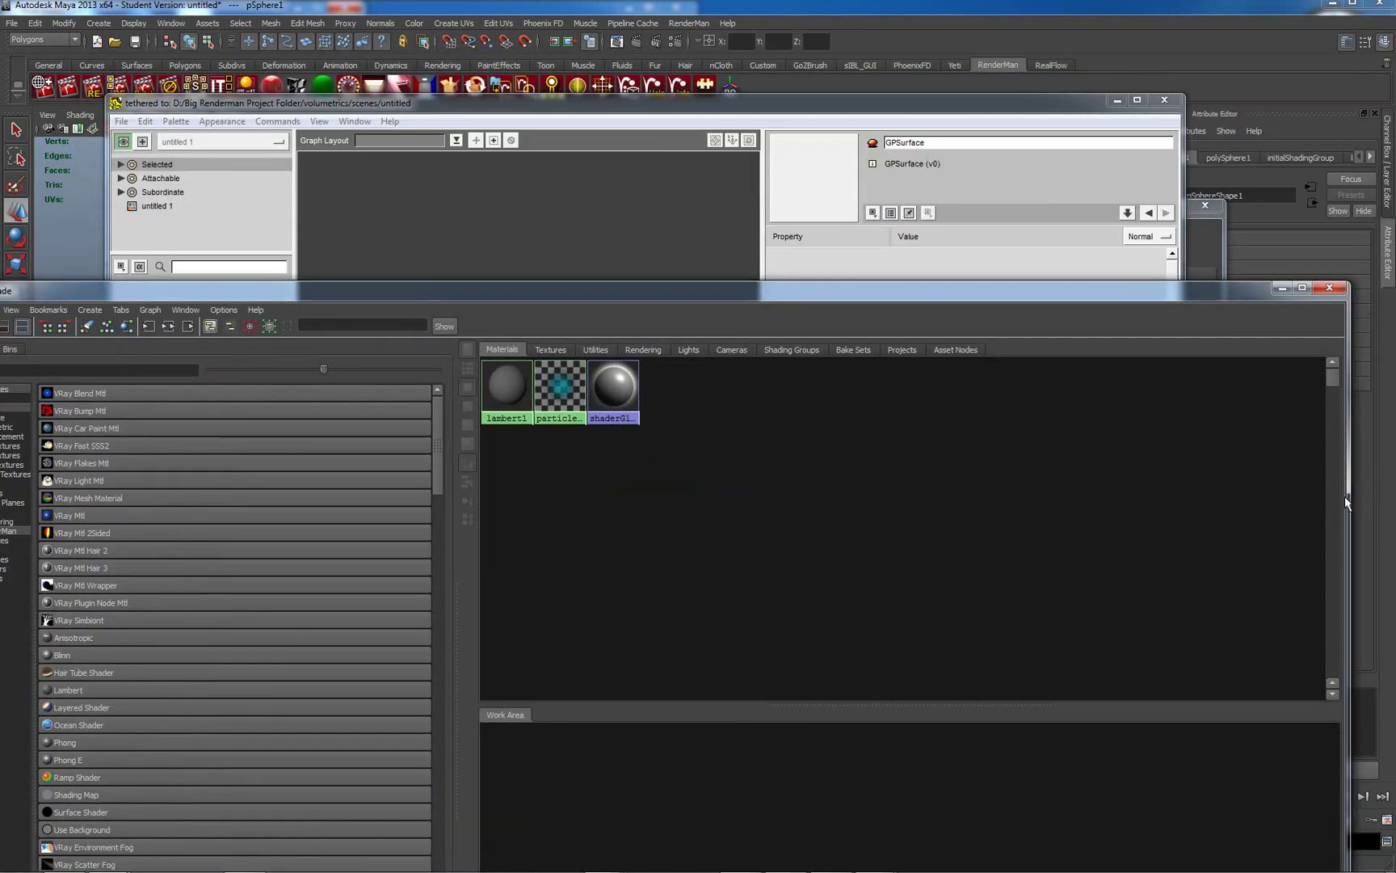
left_click_drag(1346, 496, 1038, 485)
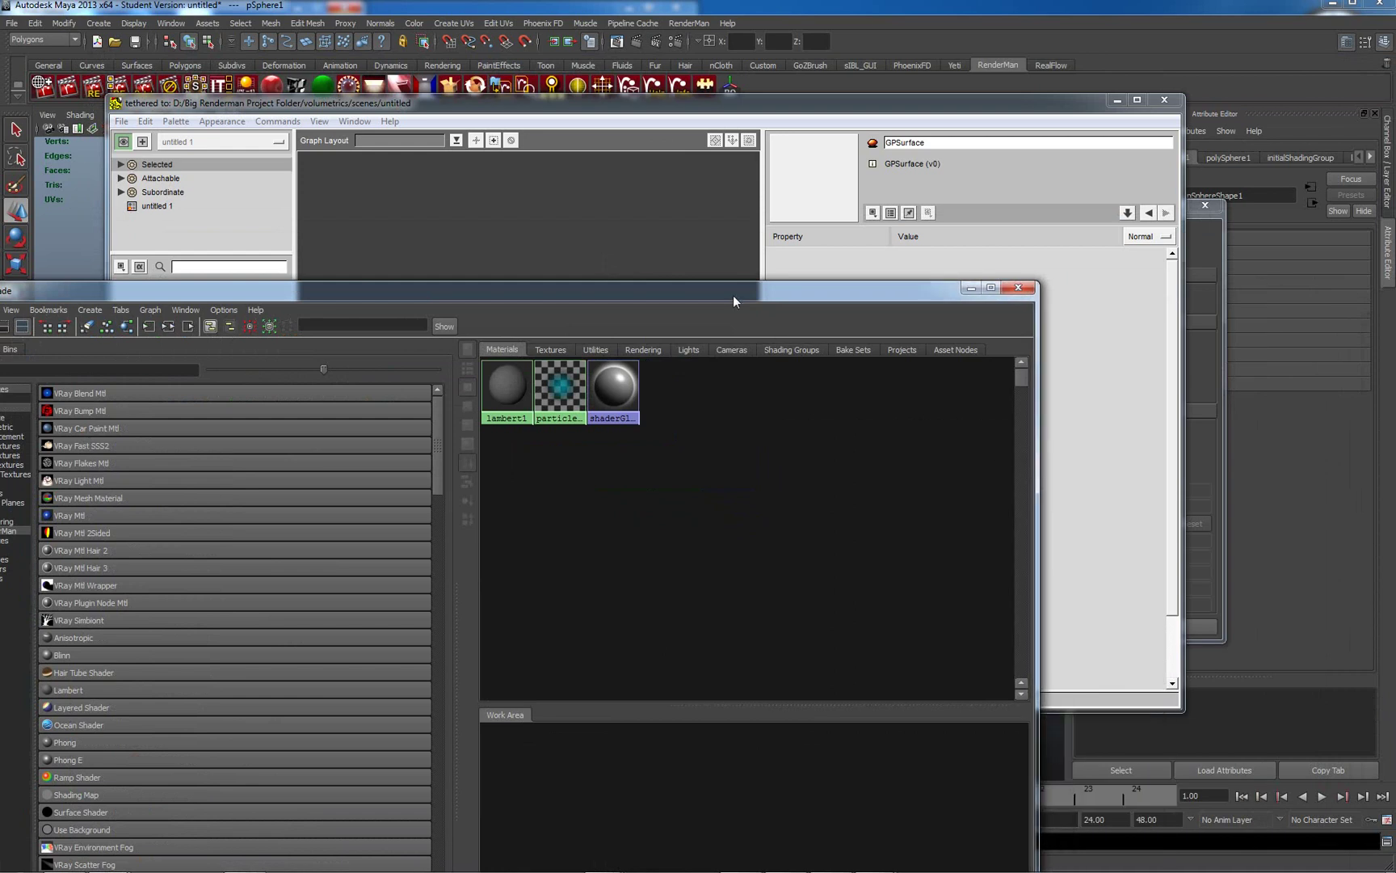
left_click_drag(734, 299, 902, 334)
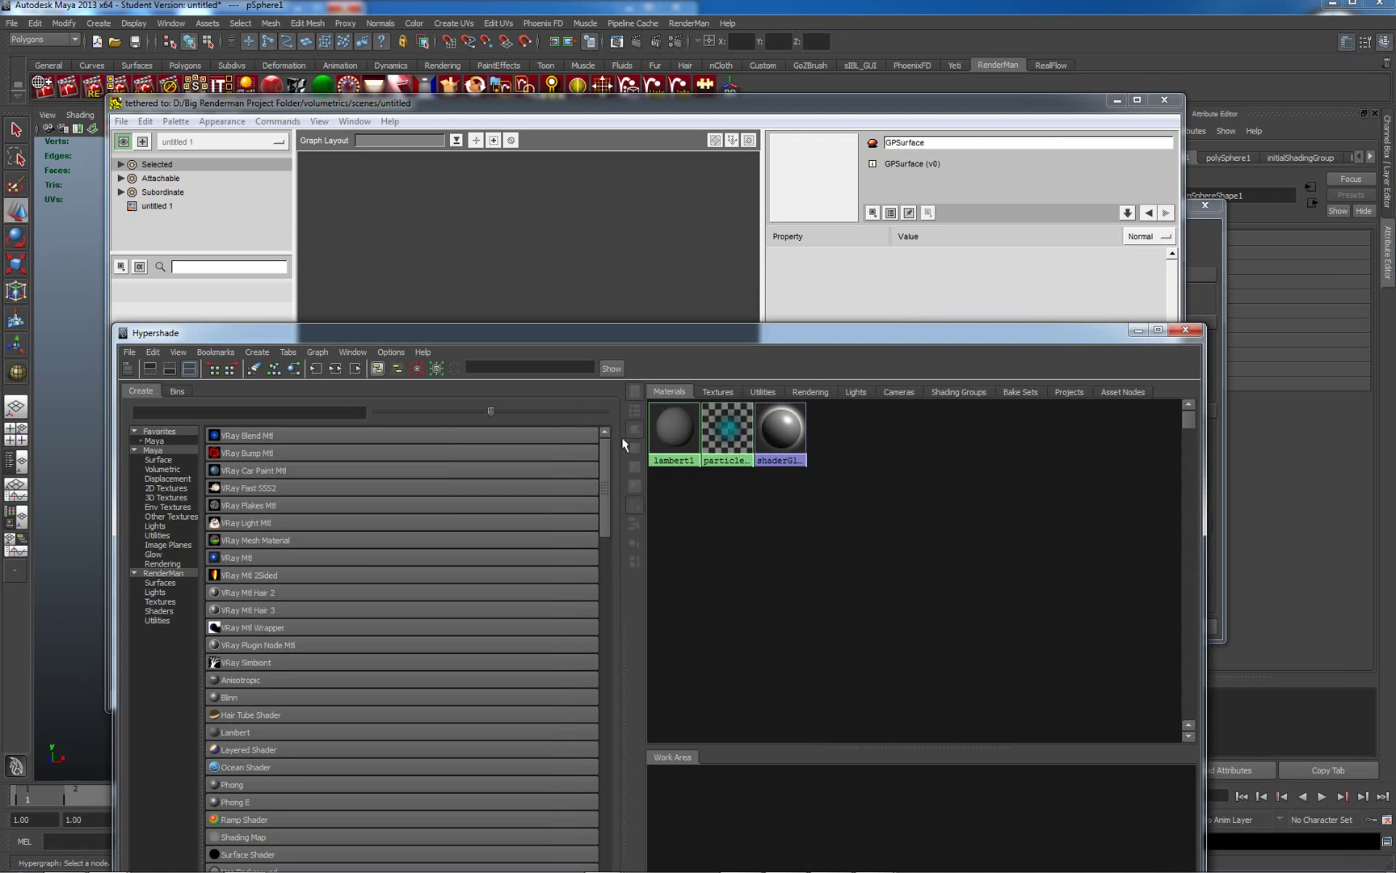
left_click_drag(622, 614, 476, 623)
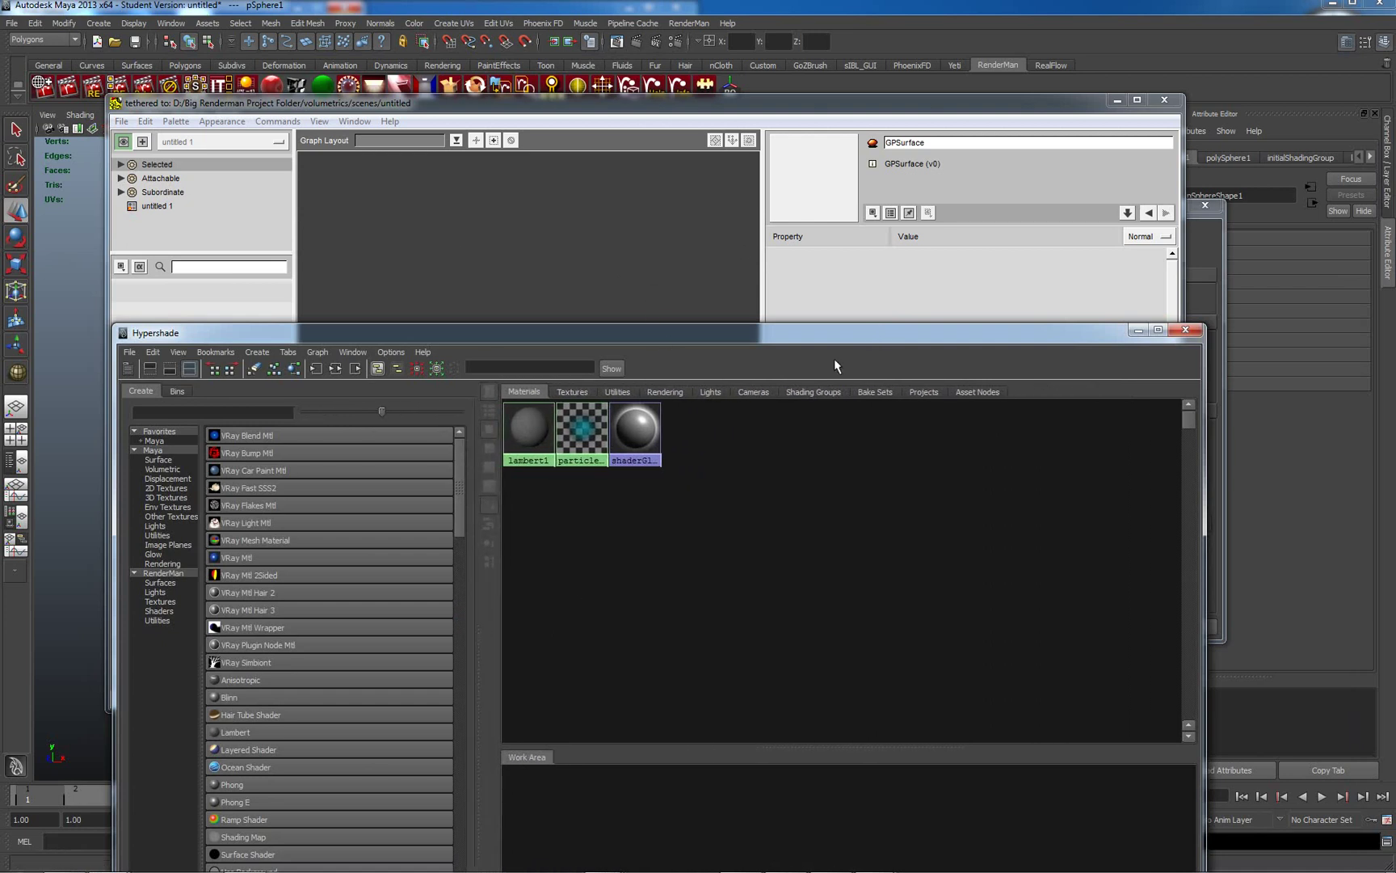
left_click(1185, 331)
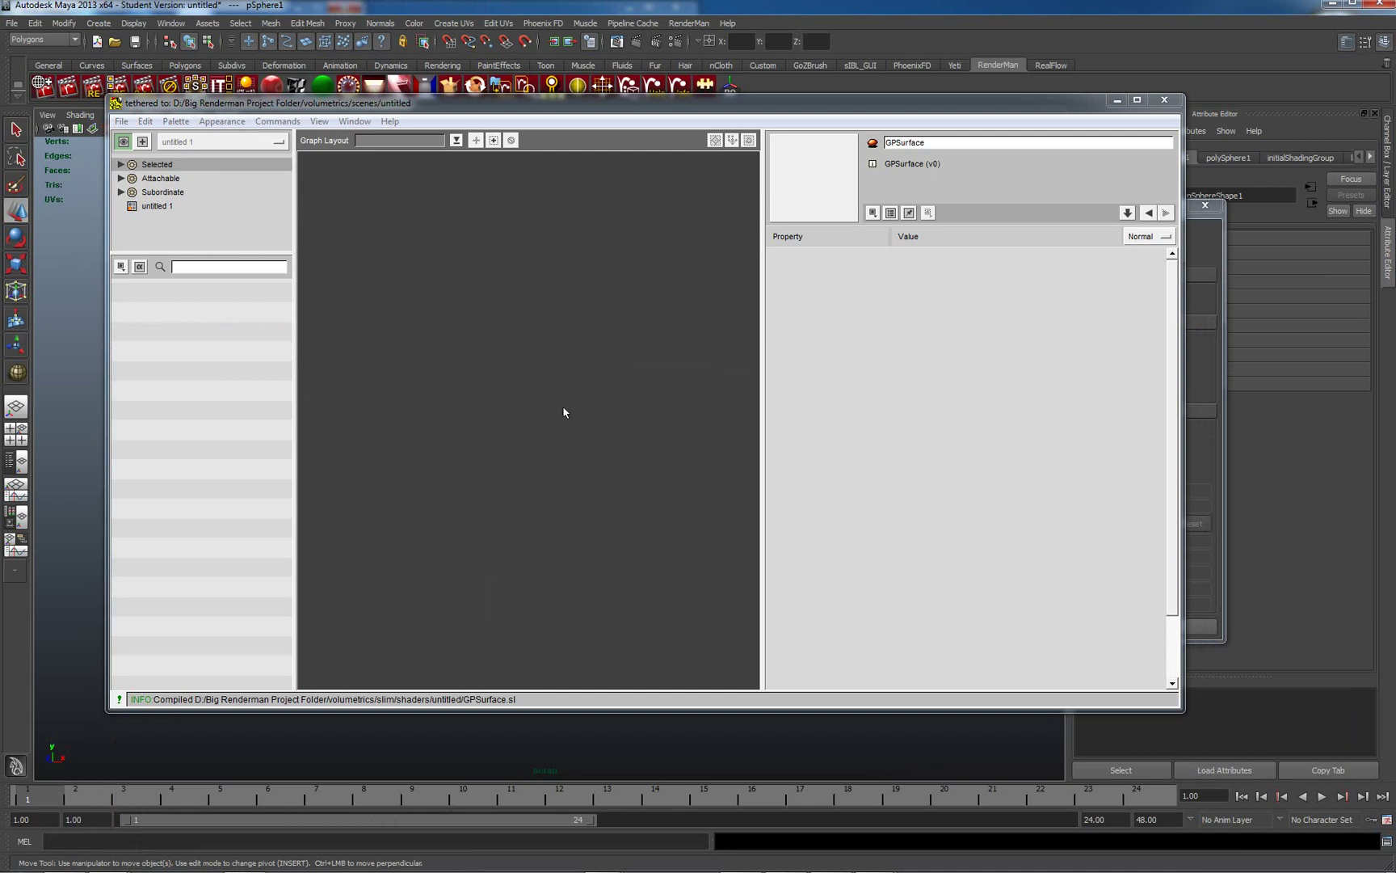
Rearrange the Slim and preview options windows and create a new palette, untitled 2.
left_click_drag(656, 105, 610, 381)
left_click_drag(1047, 211, 1201, 174)
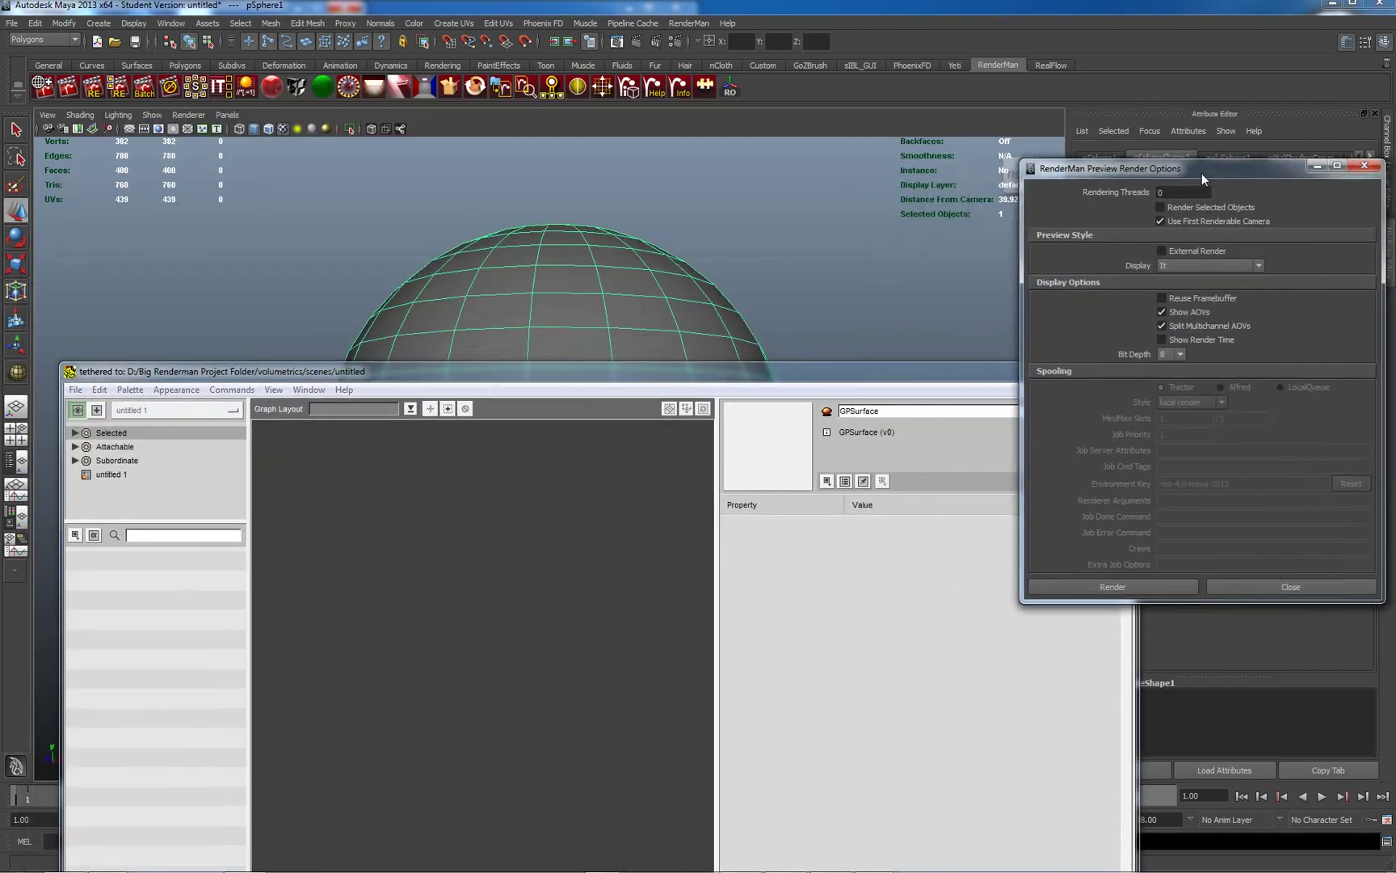
left_click(76, 391)
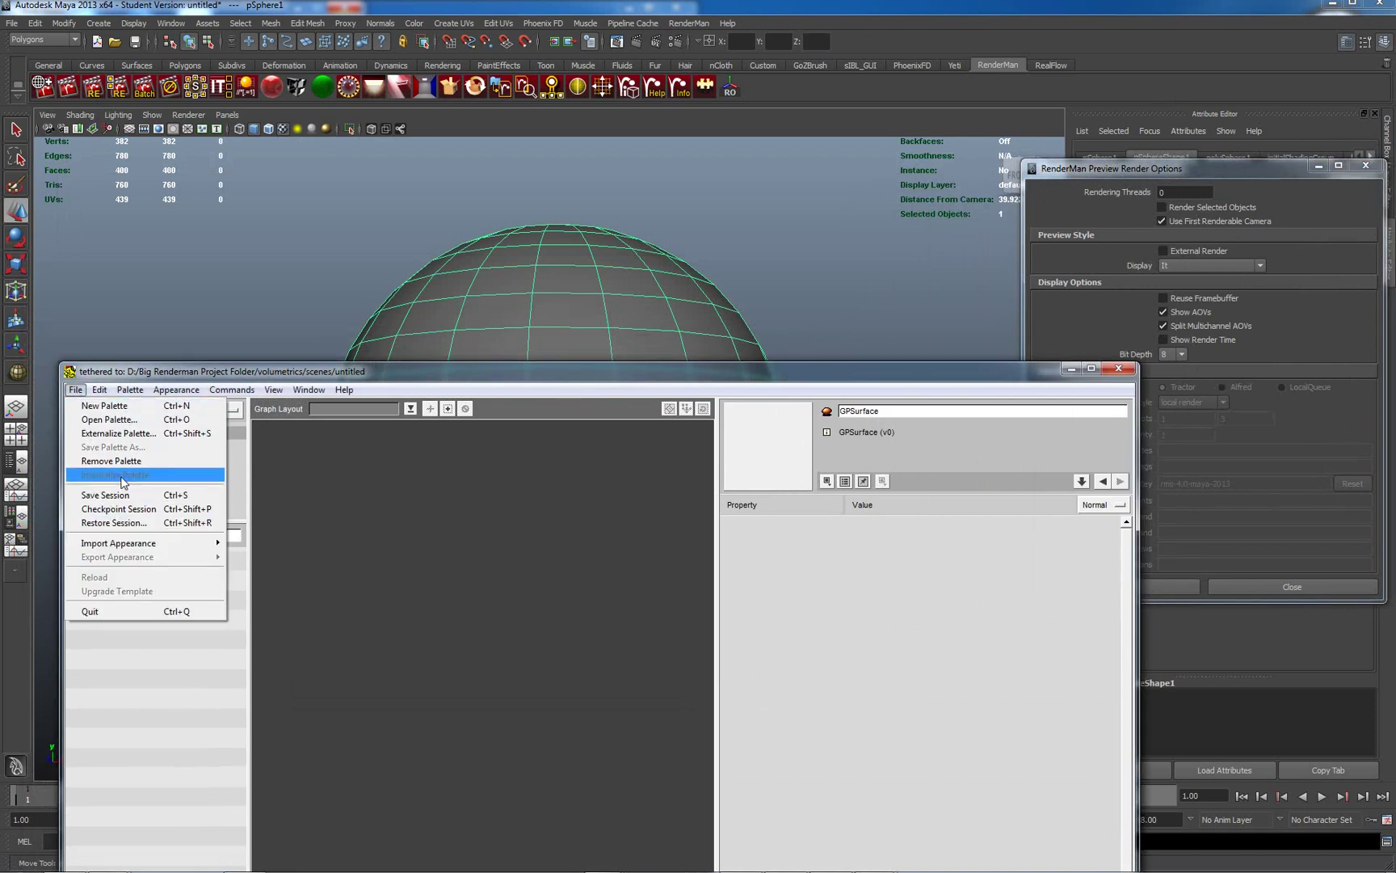
left_click(117, 415)
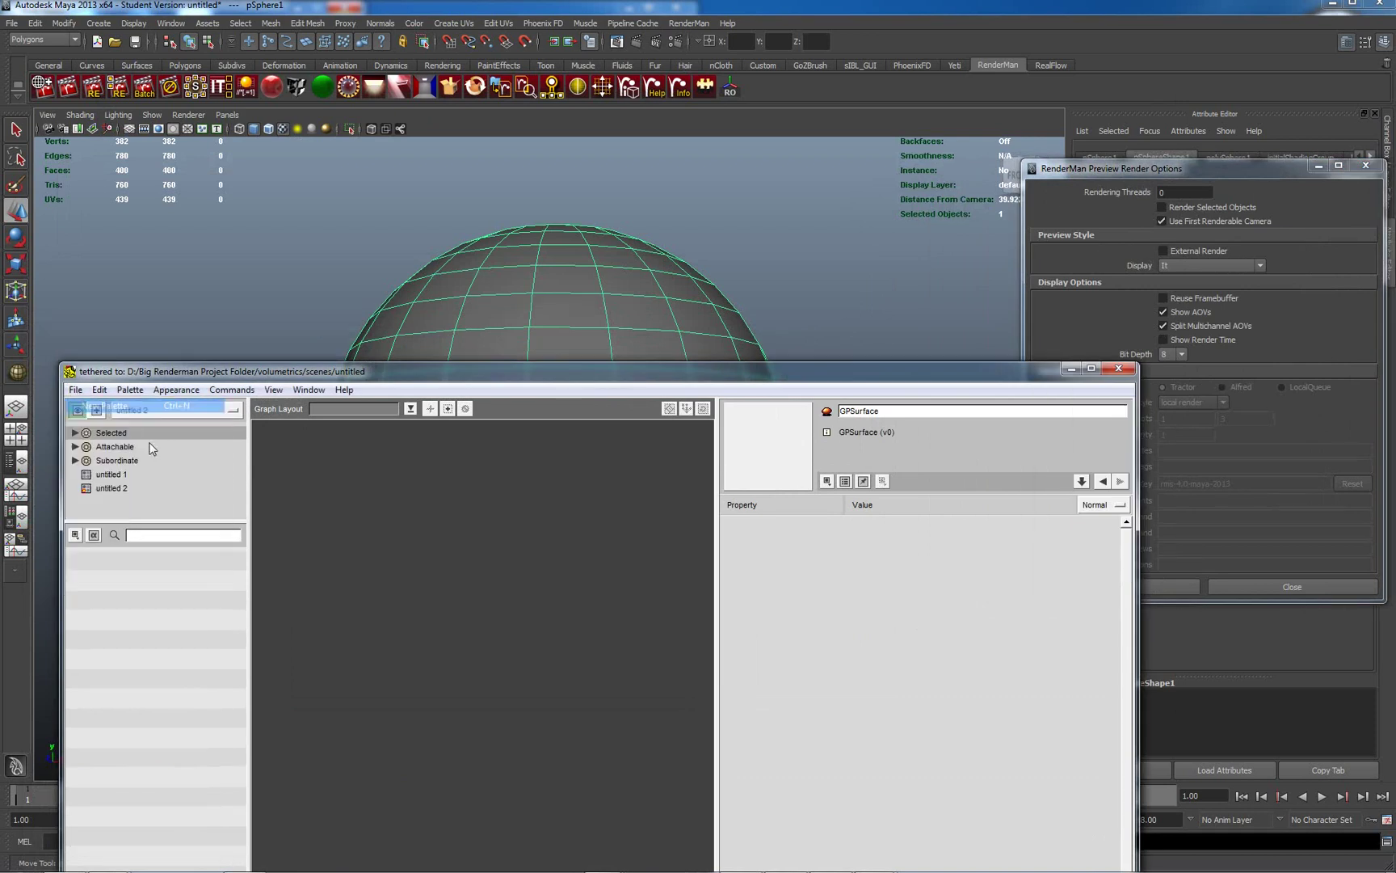
Add a MaterialEnsemble node to the new palette's graph.
right_click(481, 654)
mouse_move(556, 428)
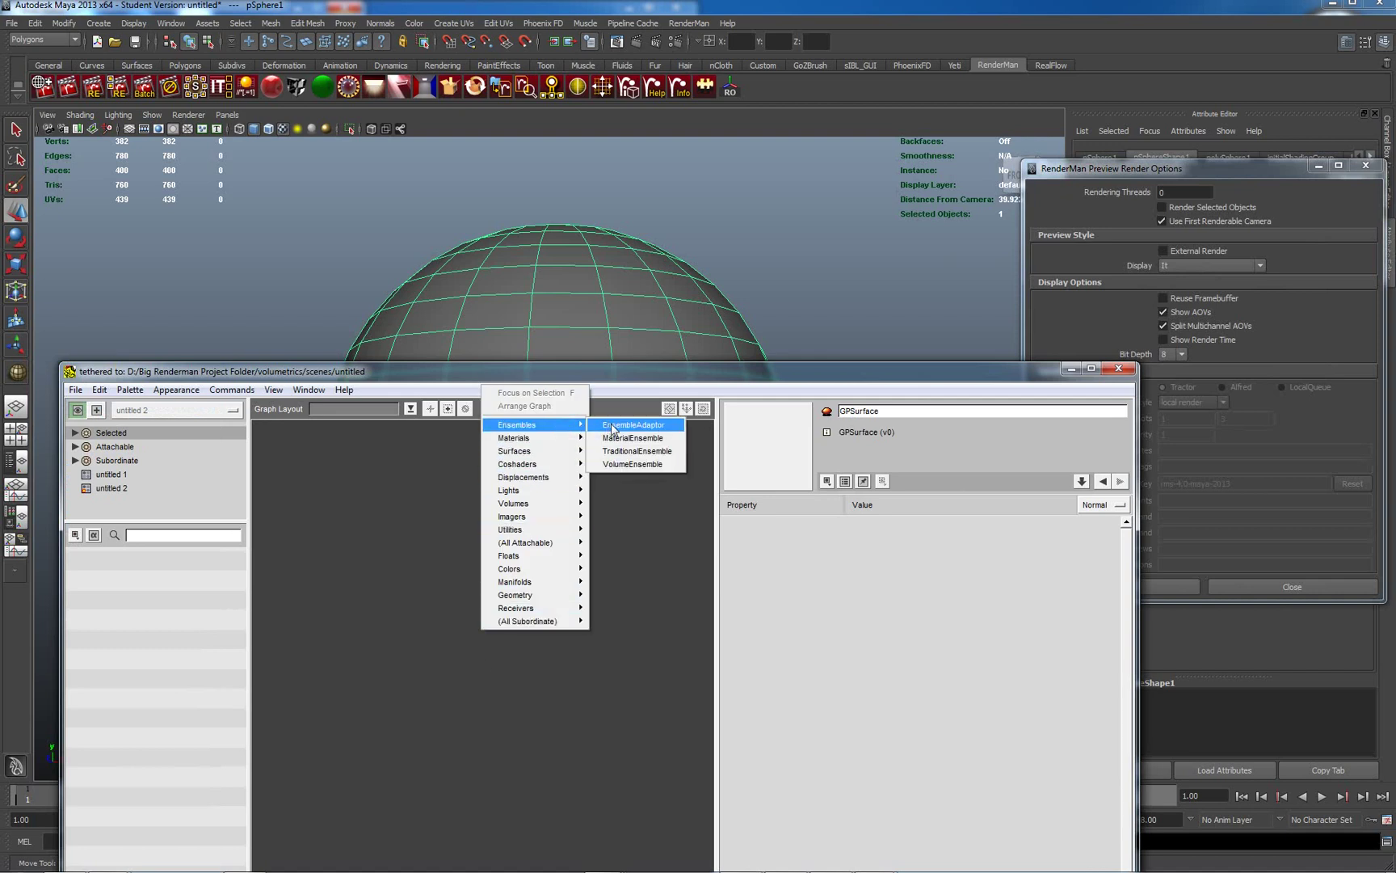
left_click(616, 438)
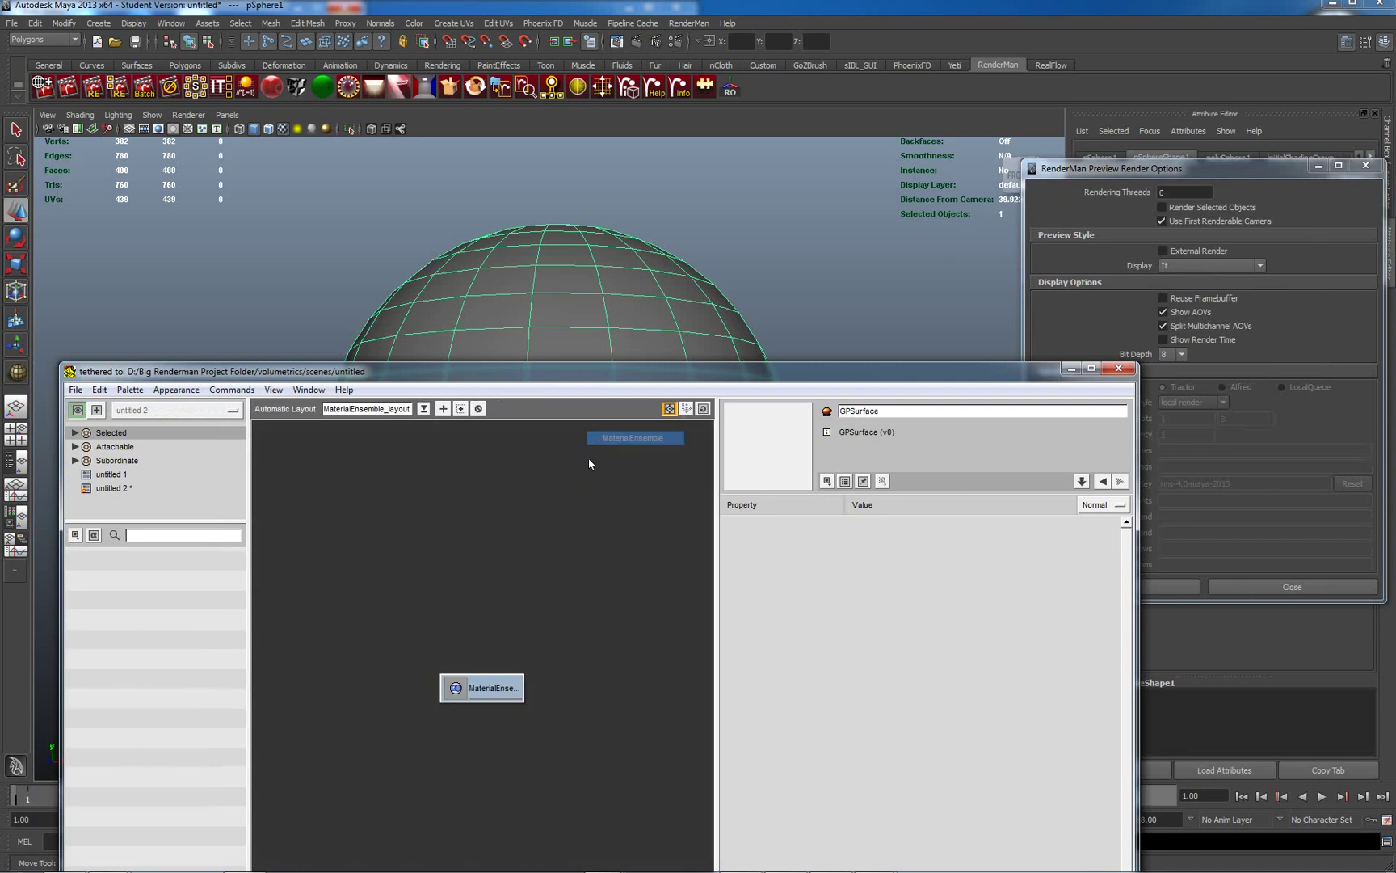
Add a GPSurface node and connect it to the MaterialEnsemble's Material input.
right_click(485, 692)
left_click(484, 608)
right_click(483, 608)
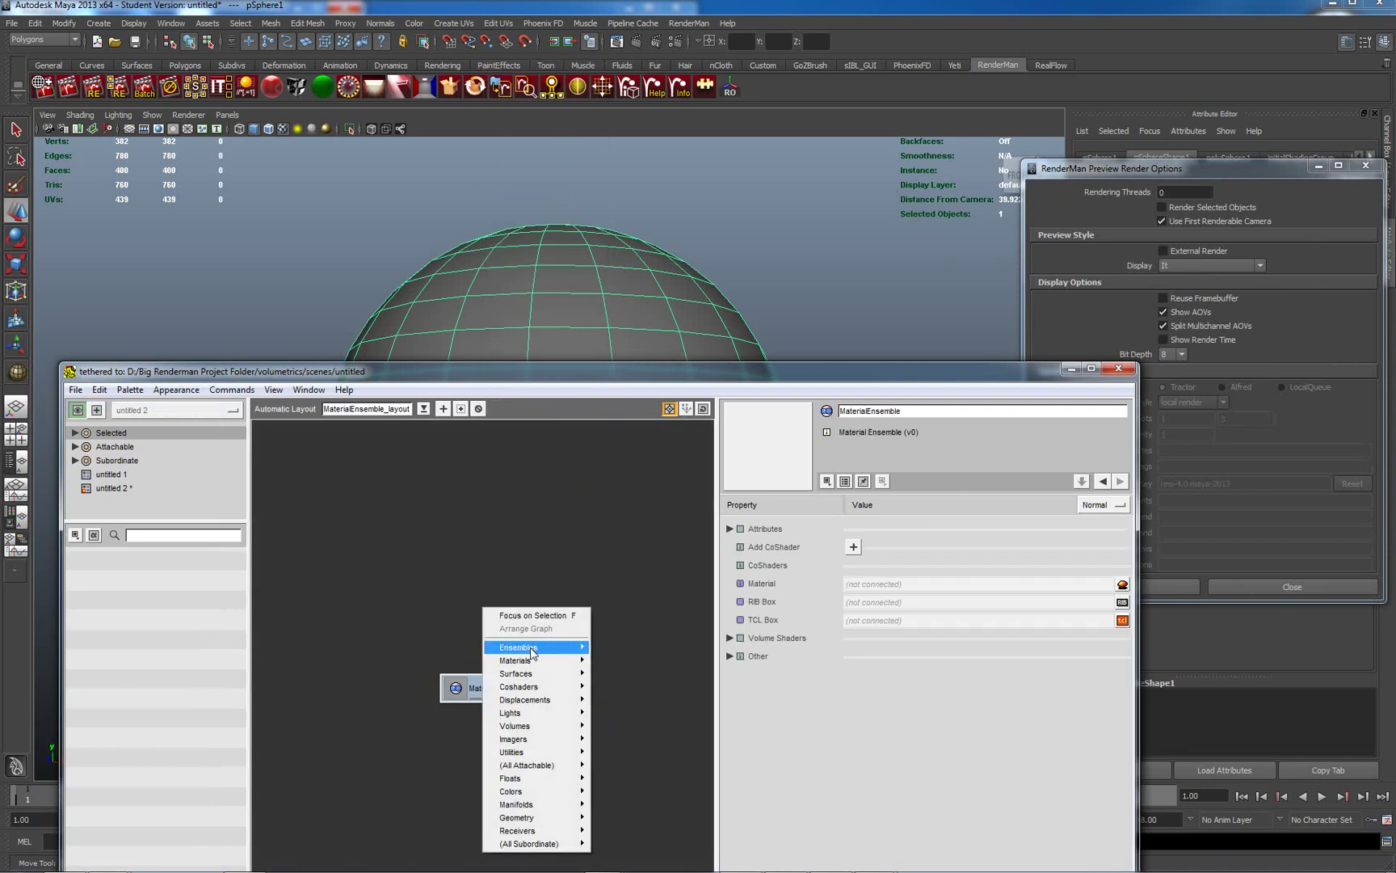
mouse_move(538, 662)
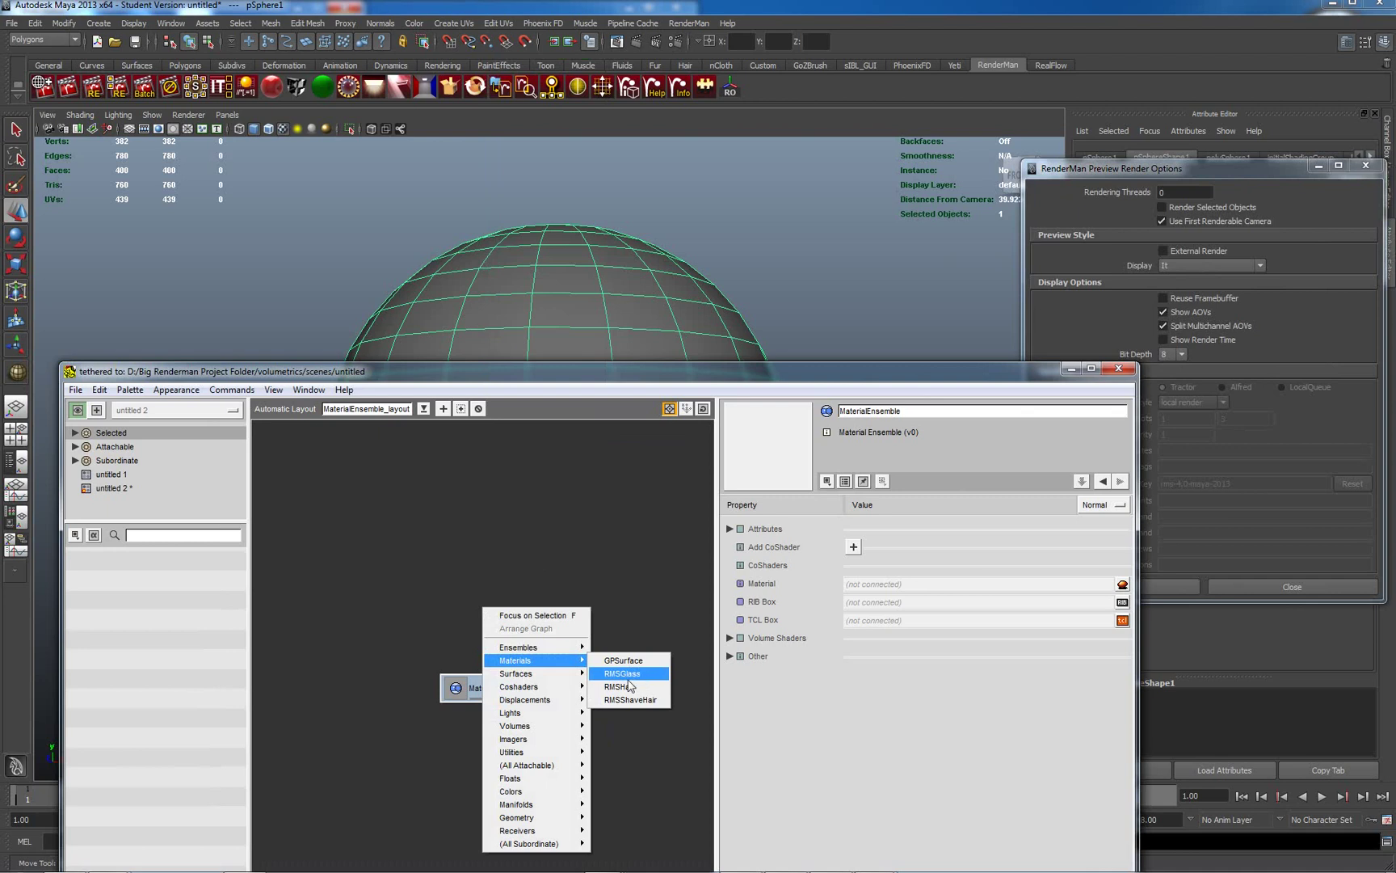
left_click(623, 661)
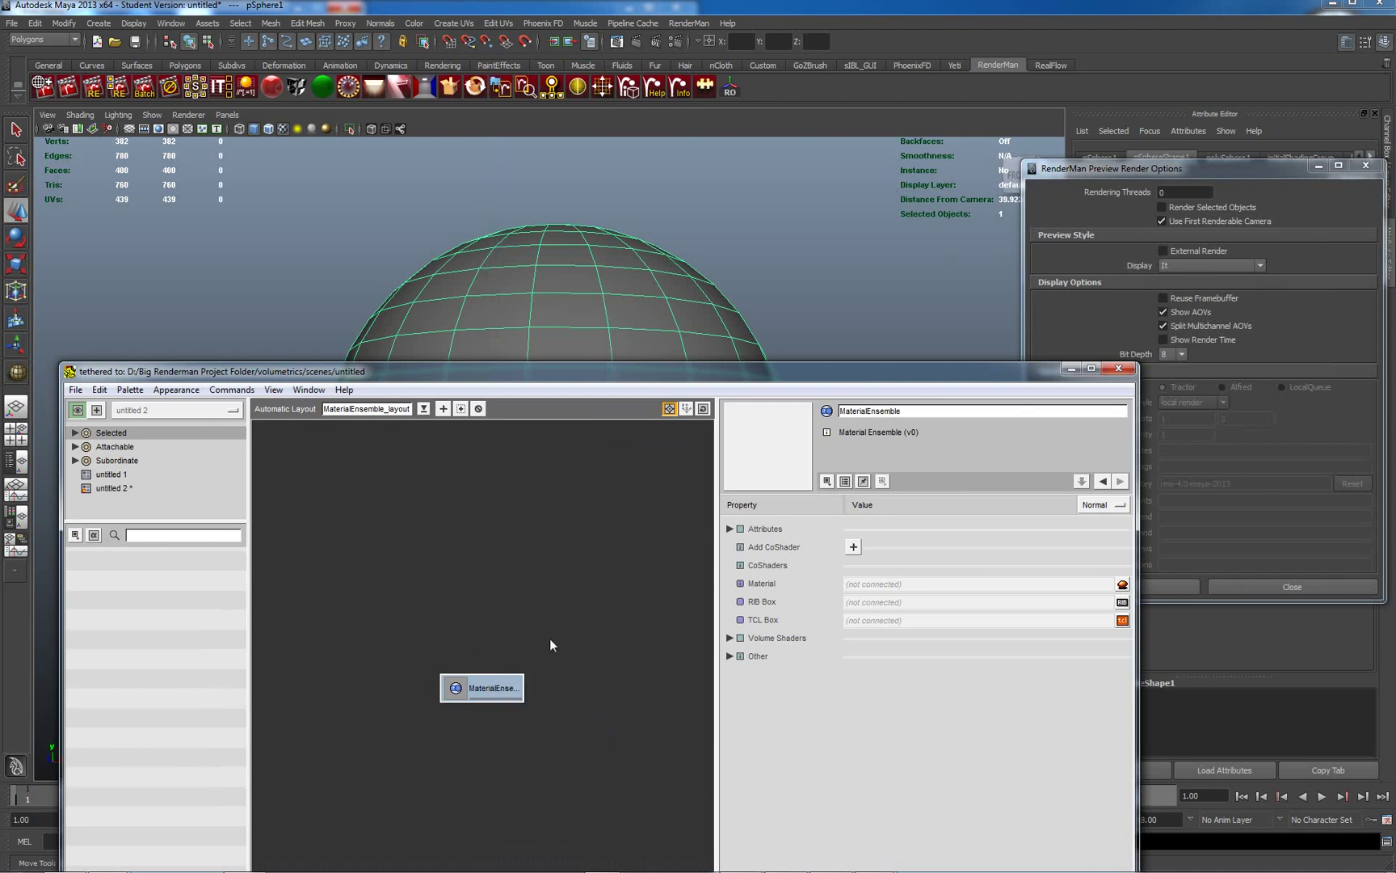
left_click(537, 691)
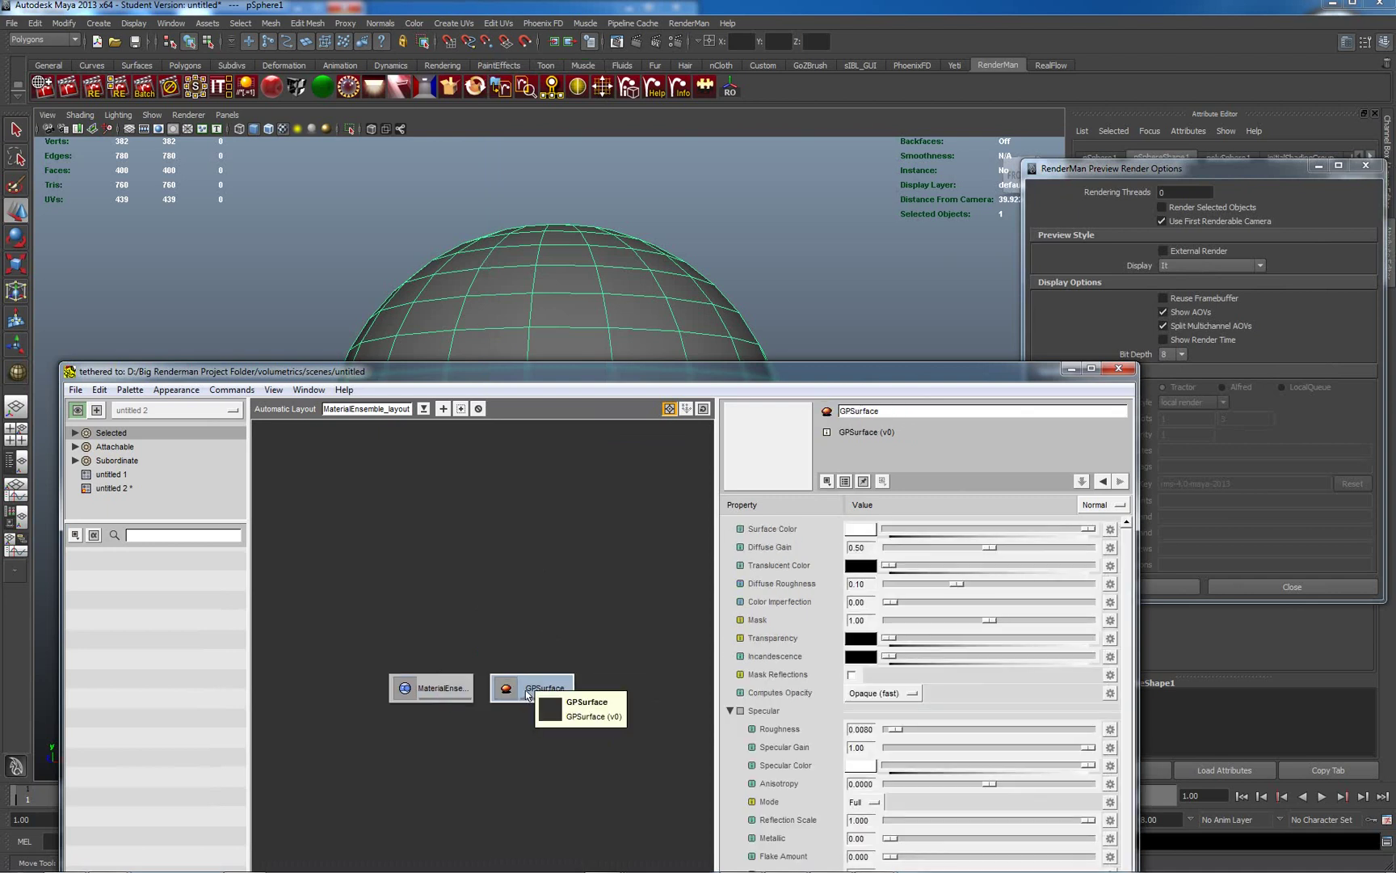
middle_click_drag(535, 689, 429, 694)
left_click(429, 693)
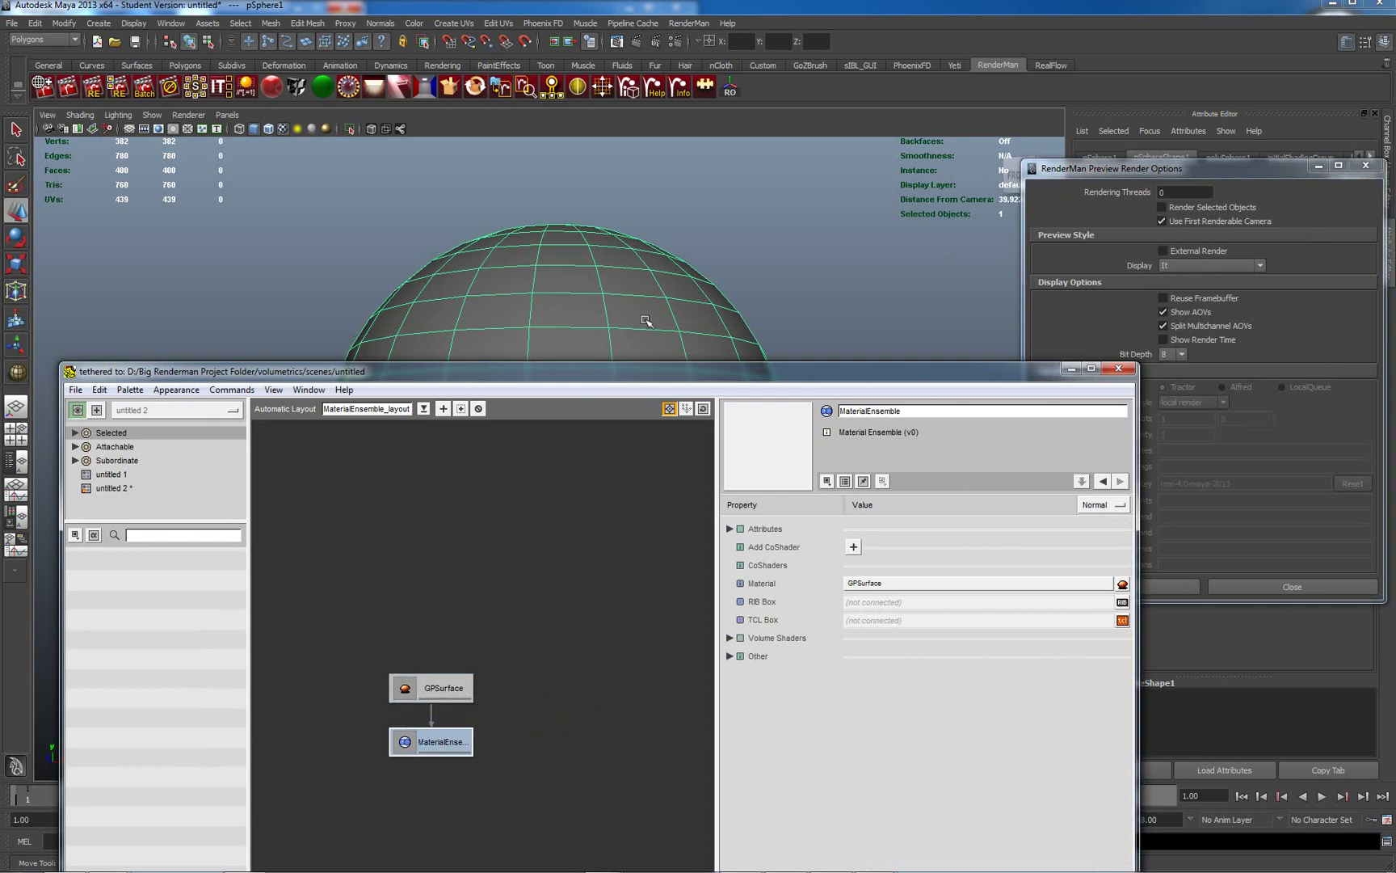
Attach the MaterialEnsemble to the sphere.
right_click(444, 755)
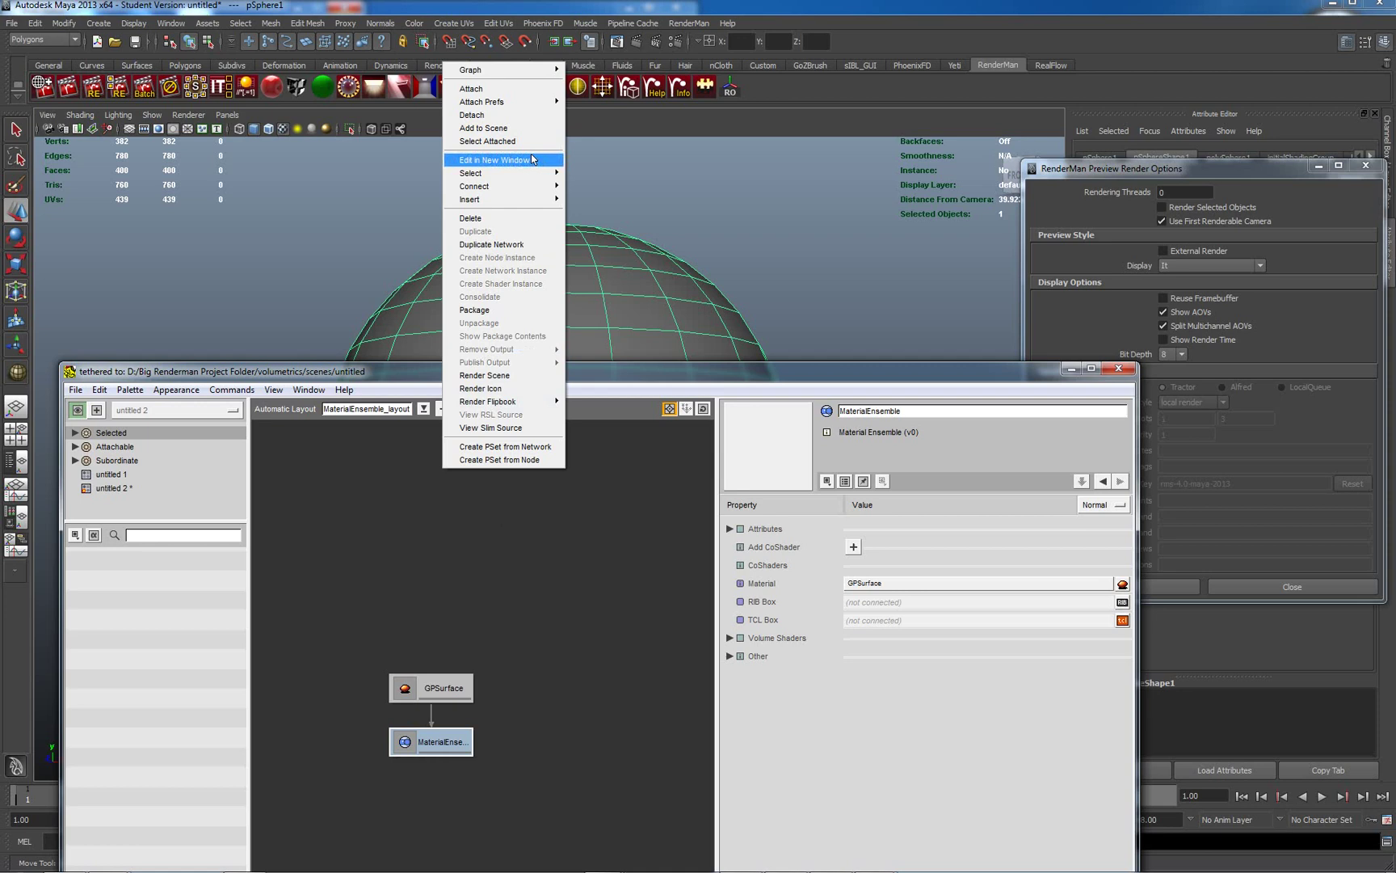
left_click(508, 110)
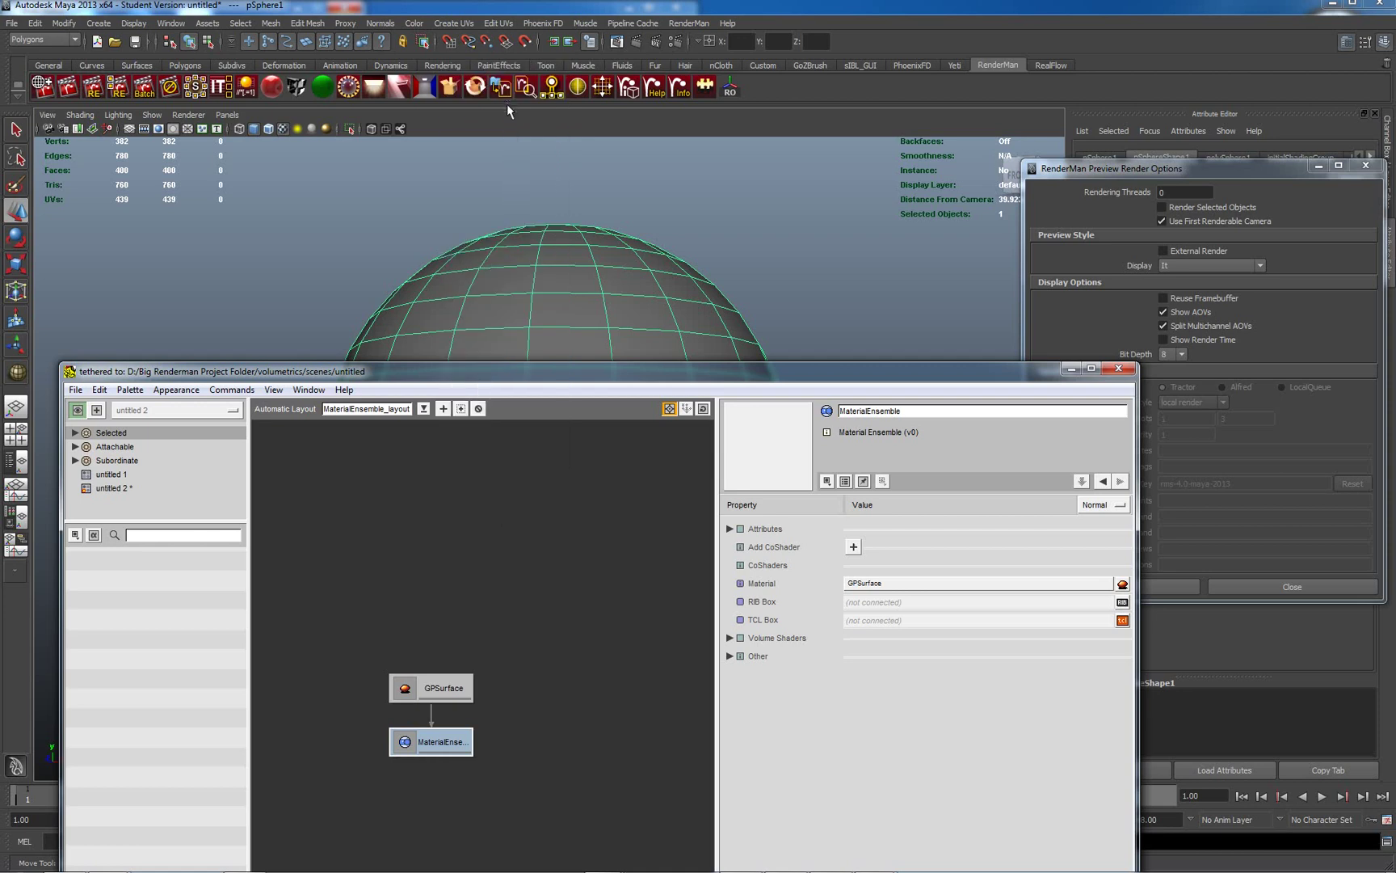
right_click(432, 749)
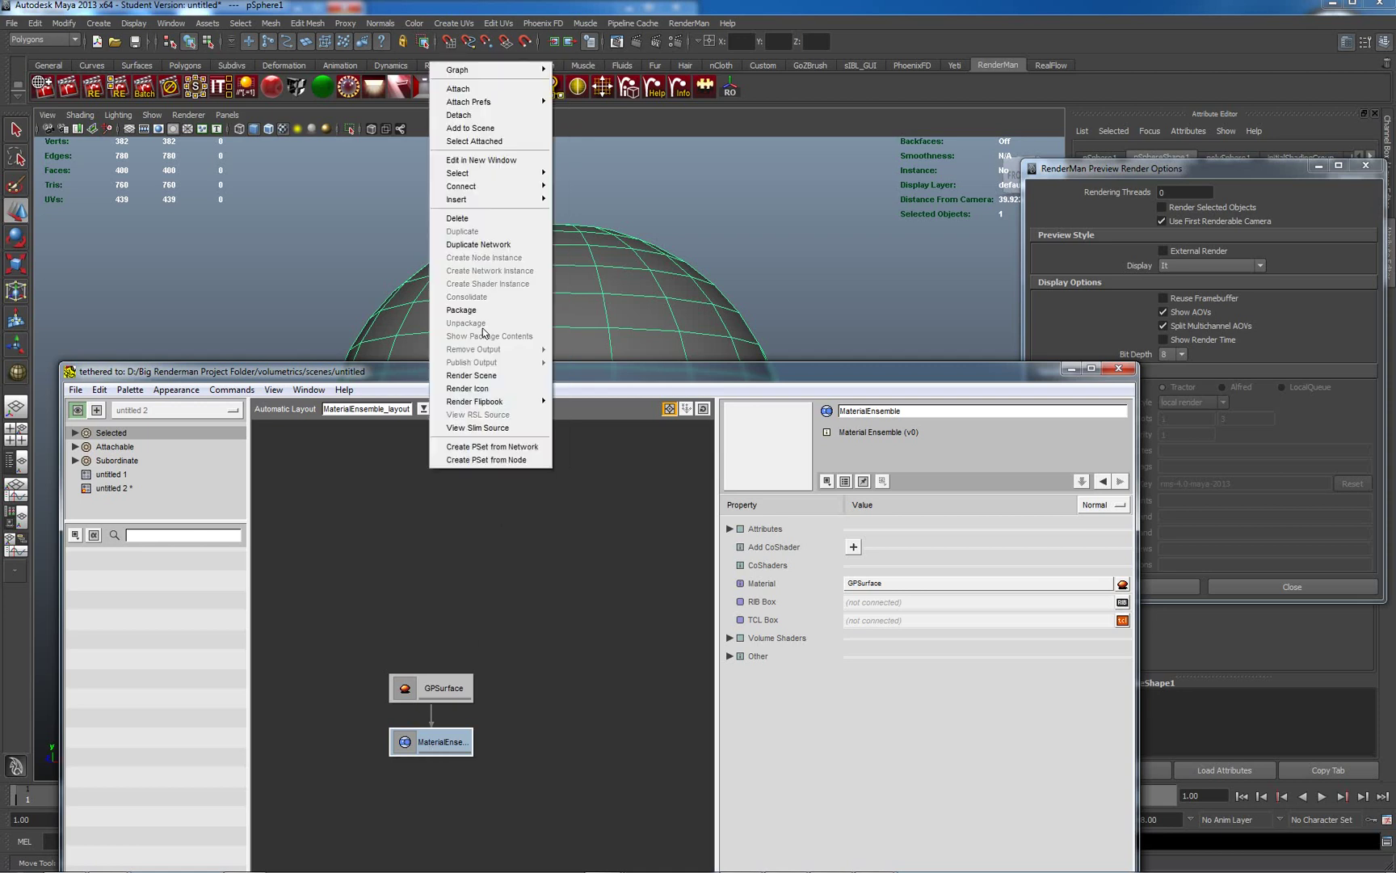
left_click(480, 83)
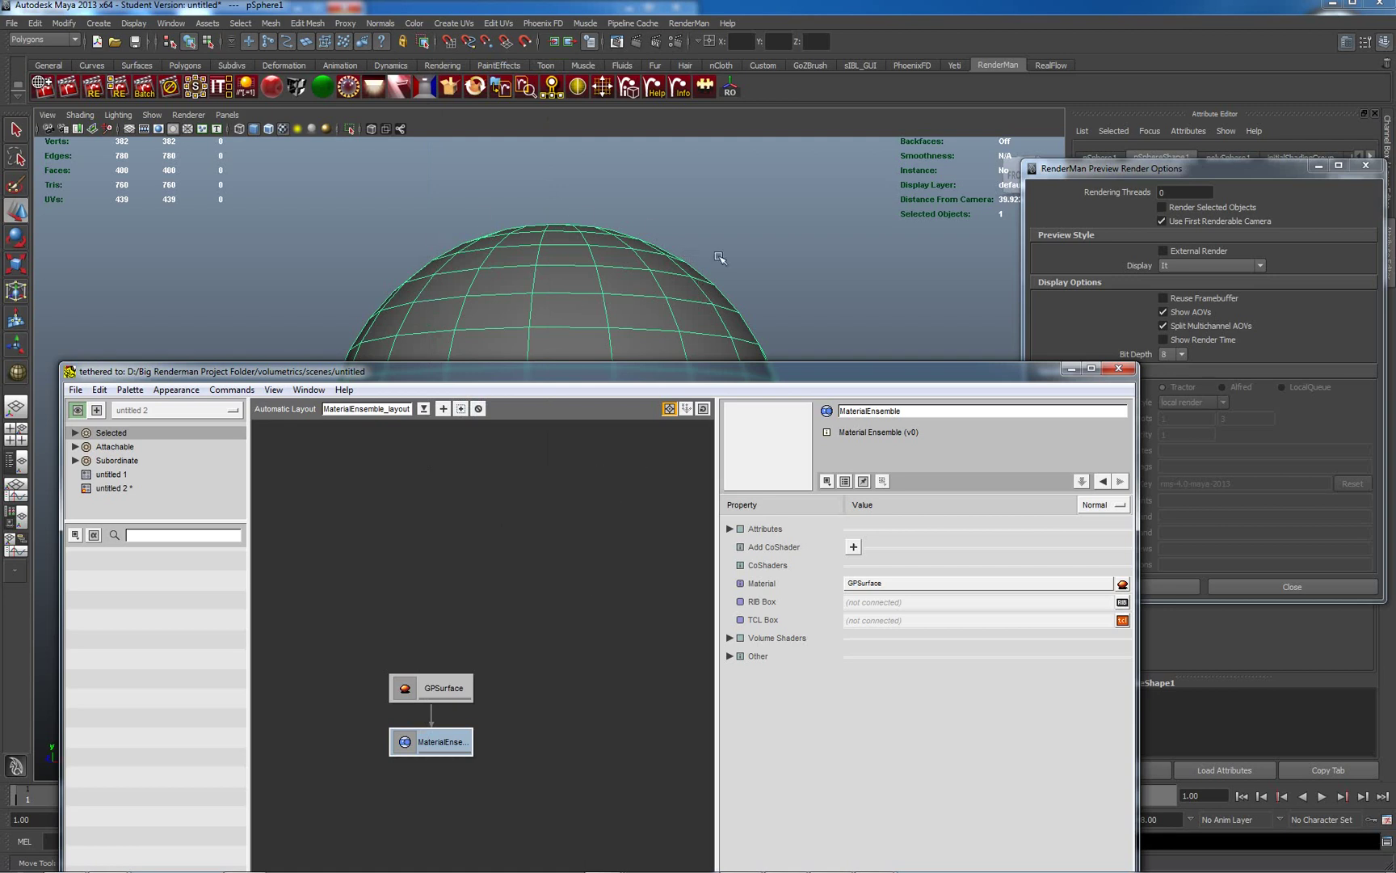
Close the Preview Render Options and show the fresh grey render in Catalog 2.
left_click(1364, 170)
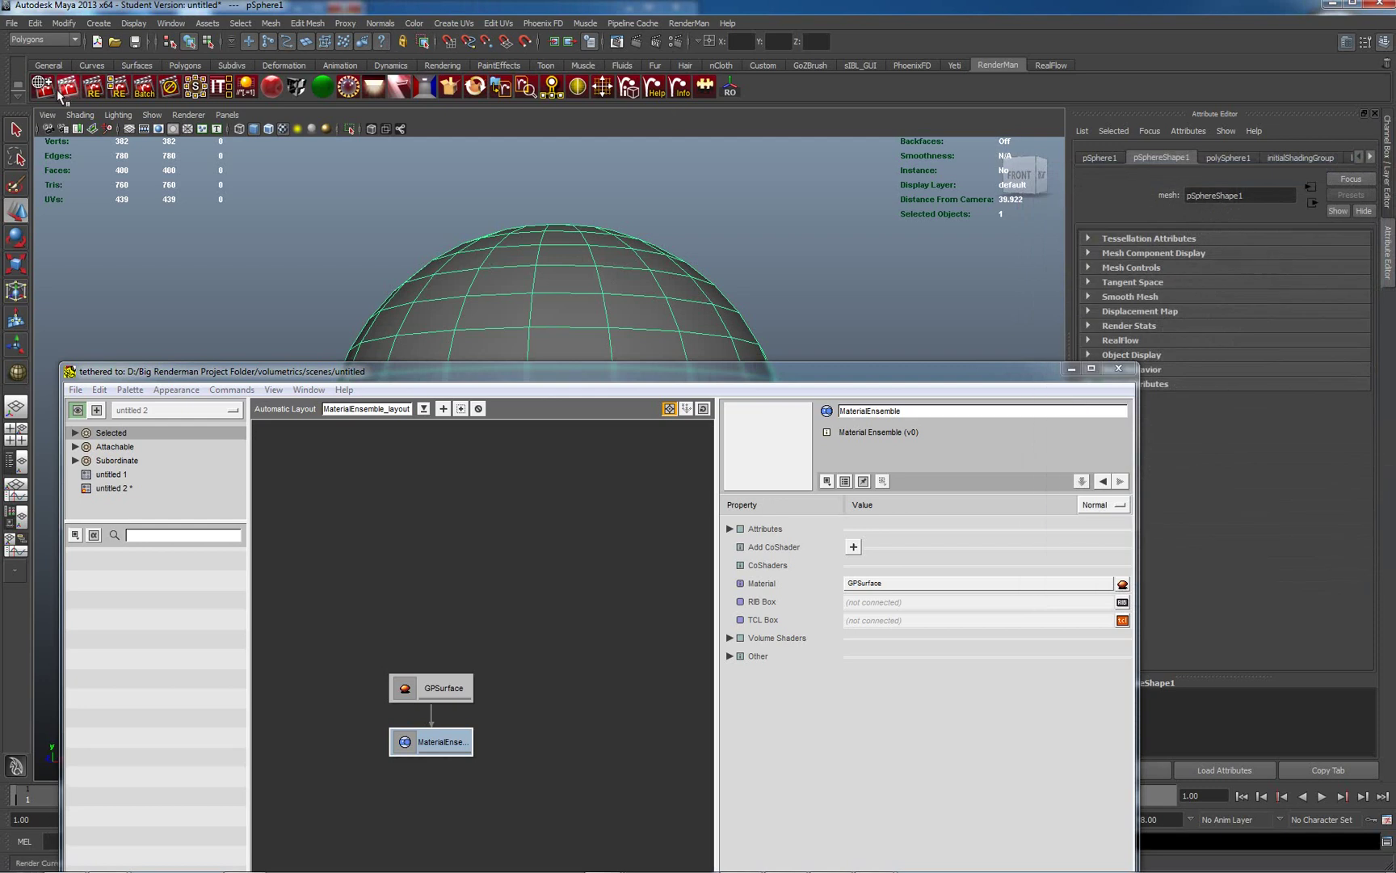
mouse_move(867, 863)
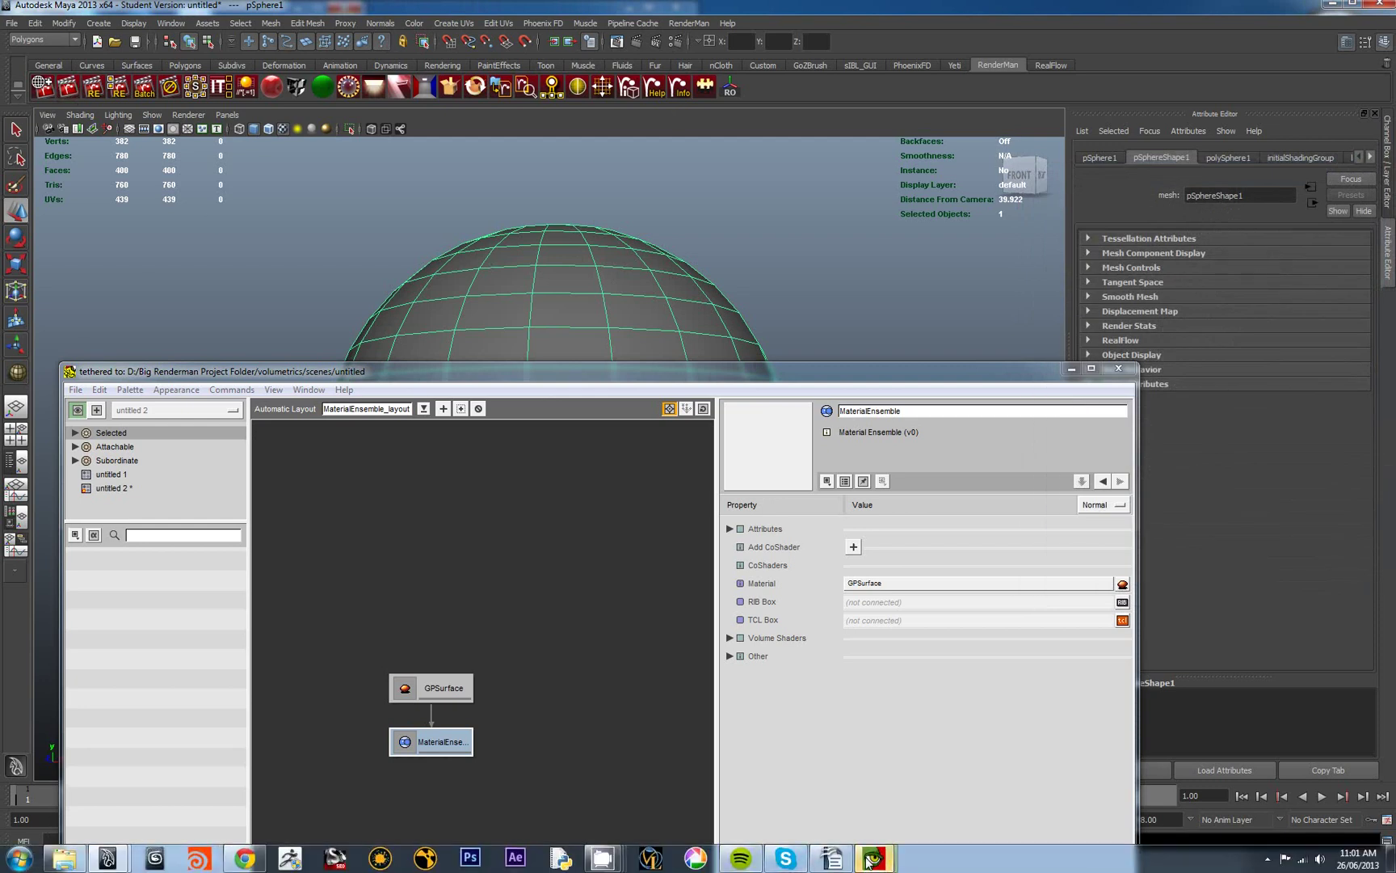
left_click(919, 796)
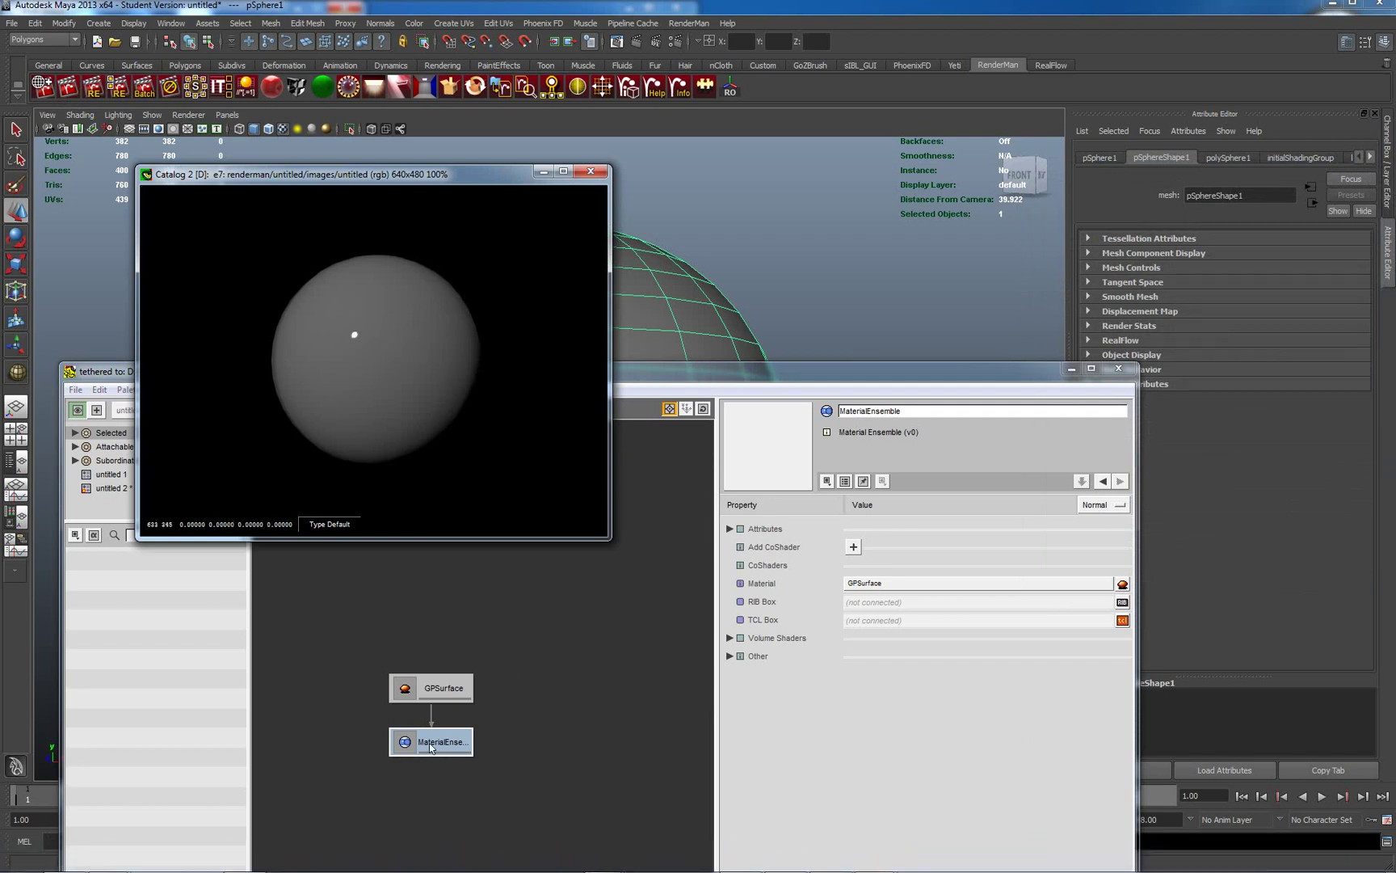
Keep the it window on top, make GPSurface's surface colour dark red (0.5, 0.125, 0.125), and re-render.
right_click(207, 306)
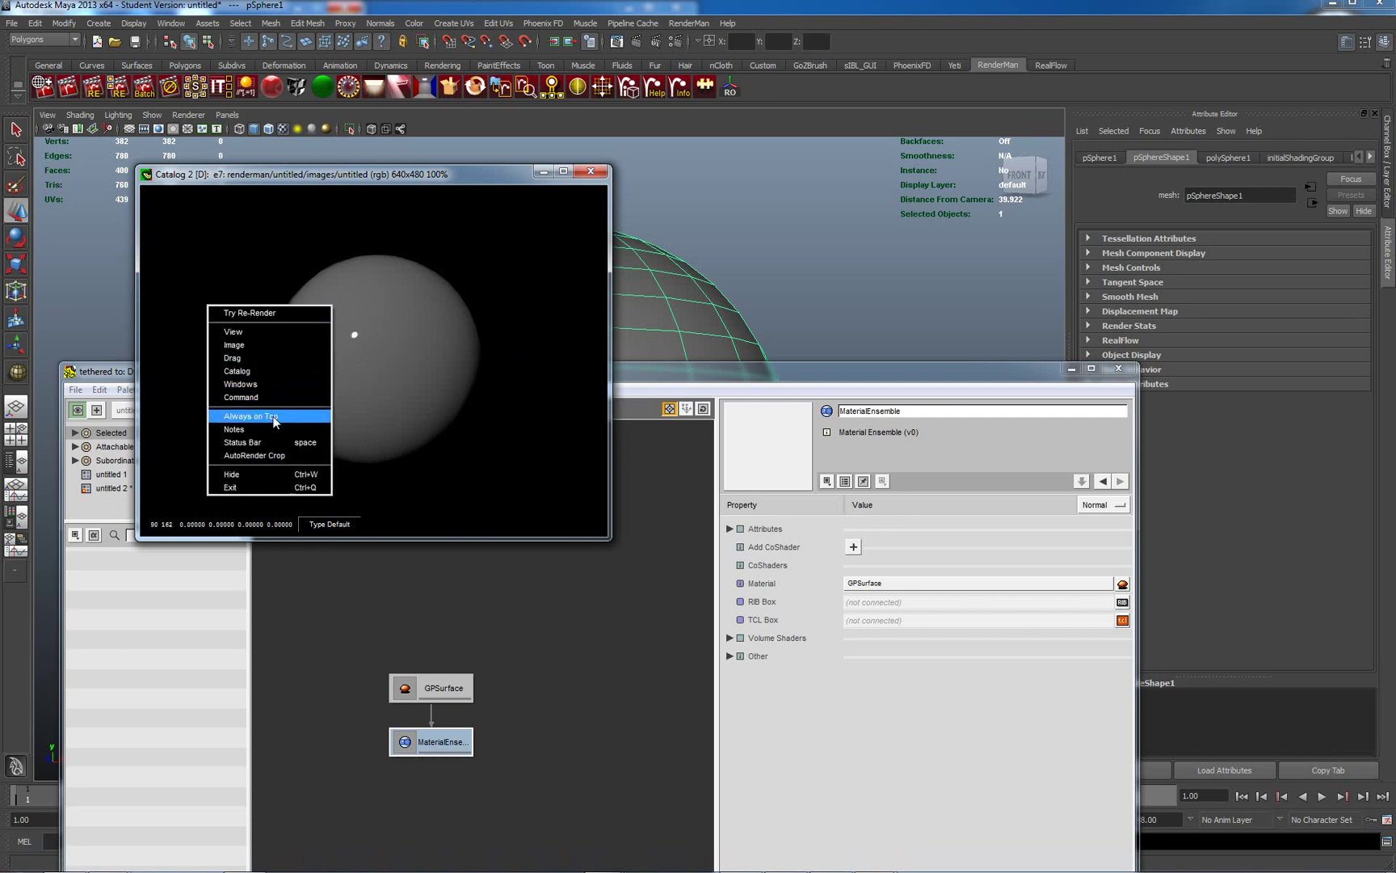
left_click(274, 417)
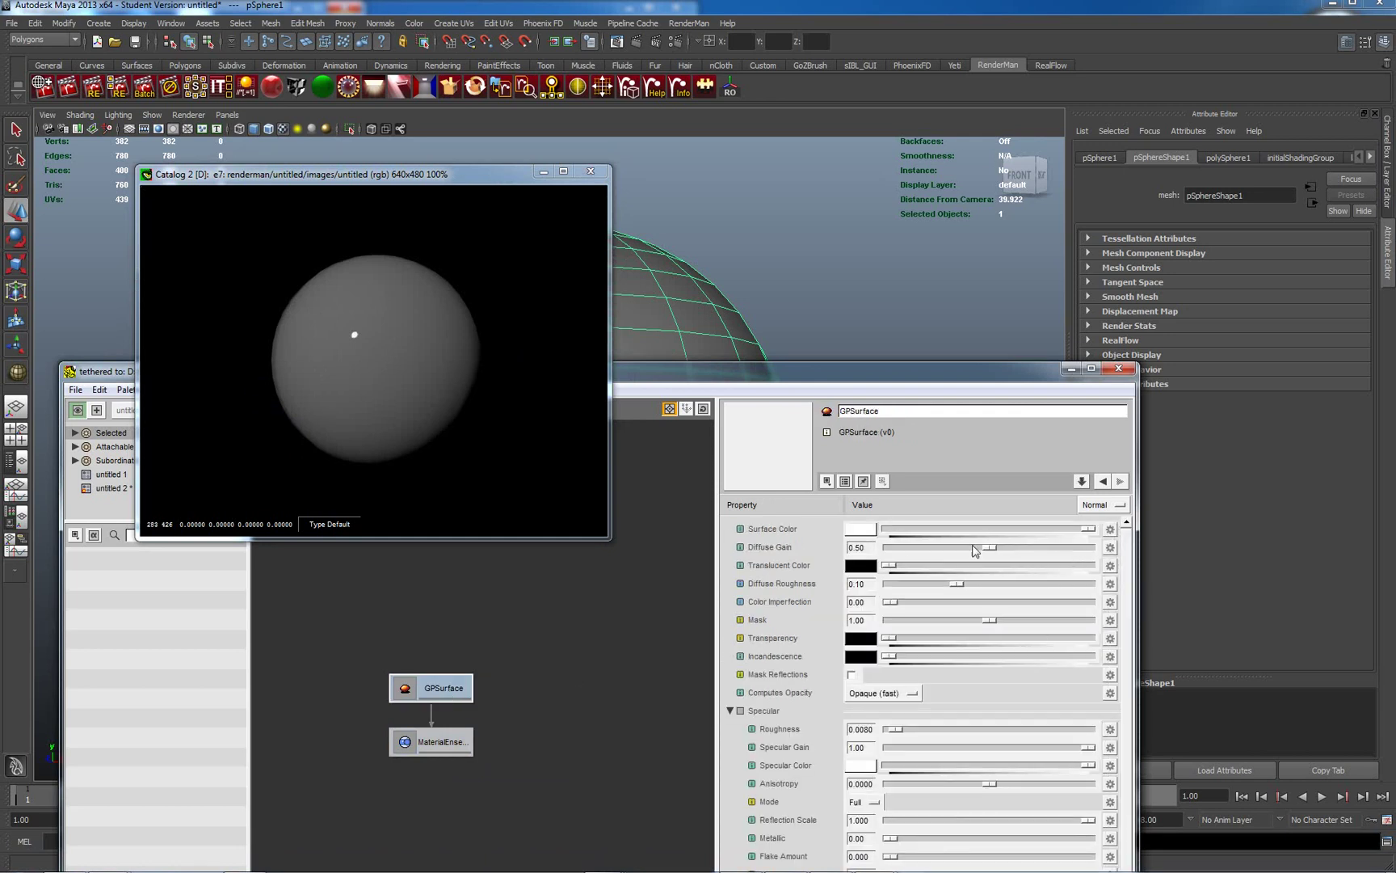
left_click(861, 530)
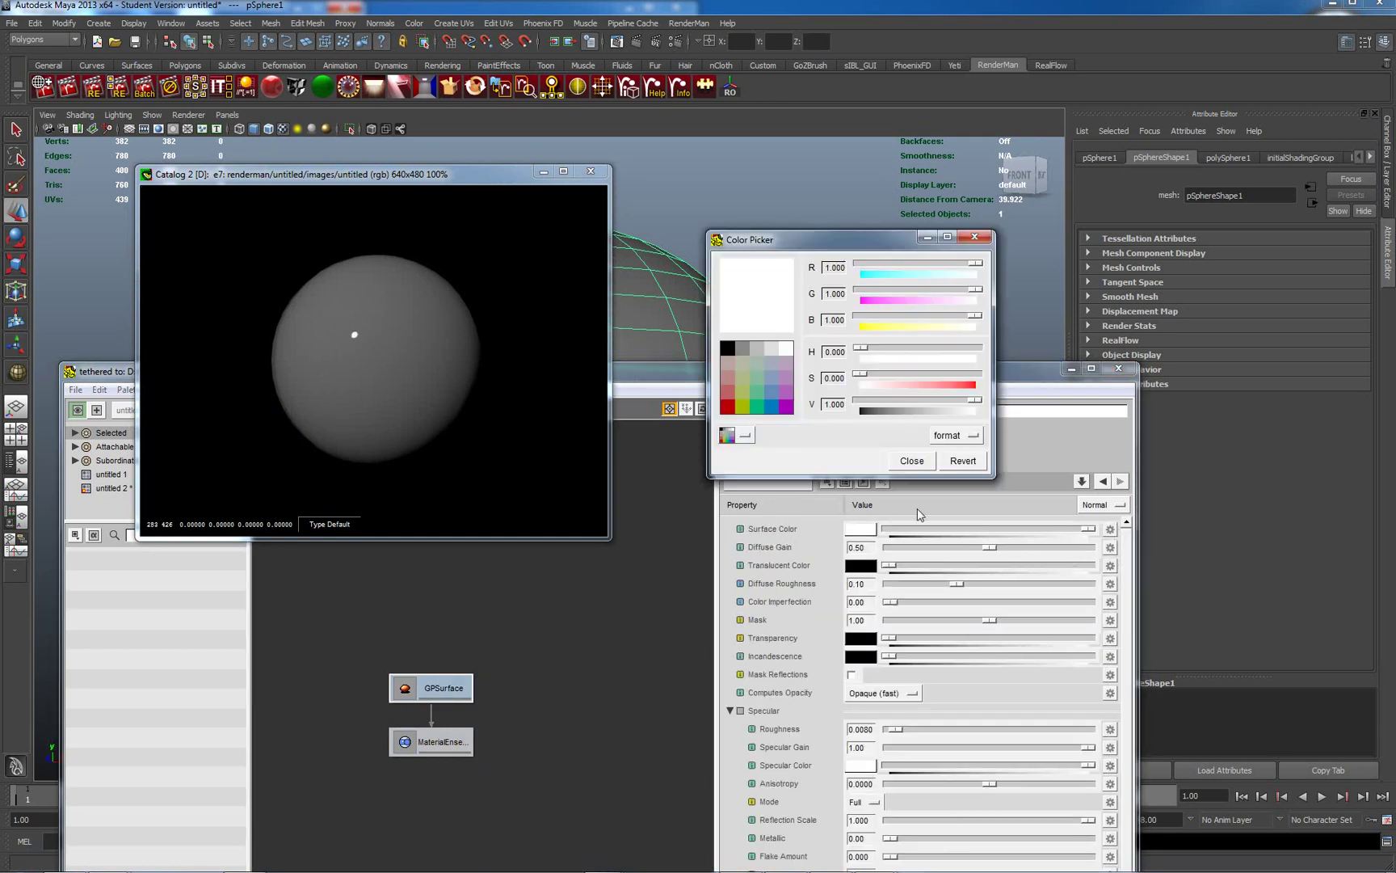
left_click(728, 393)
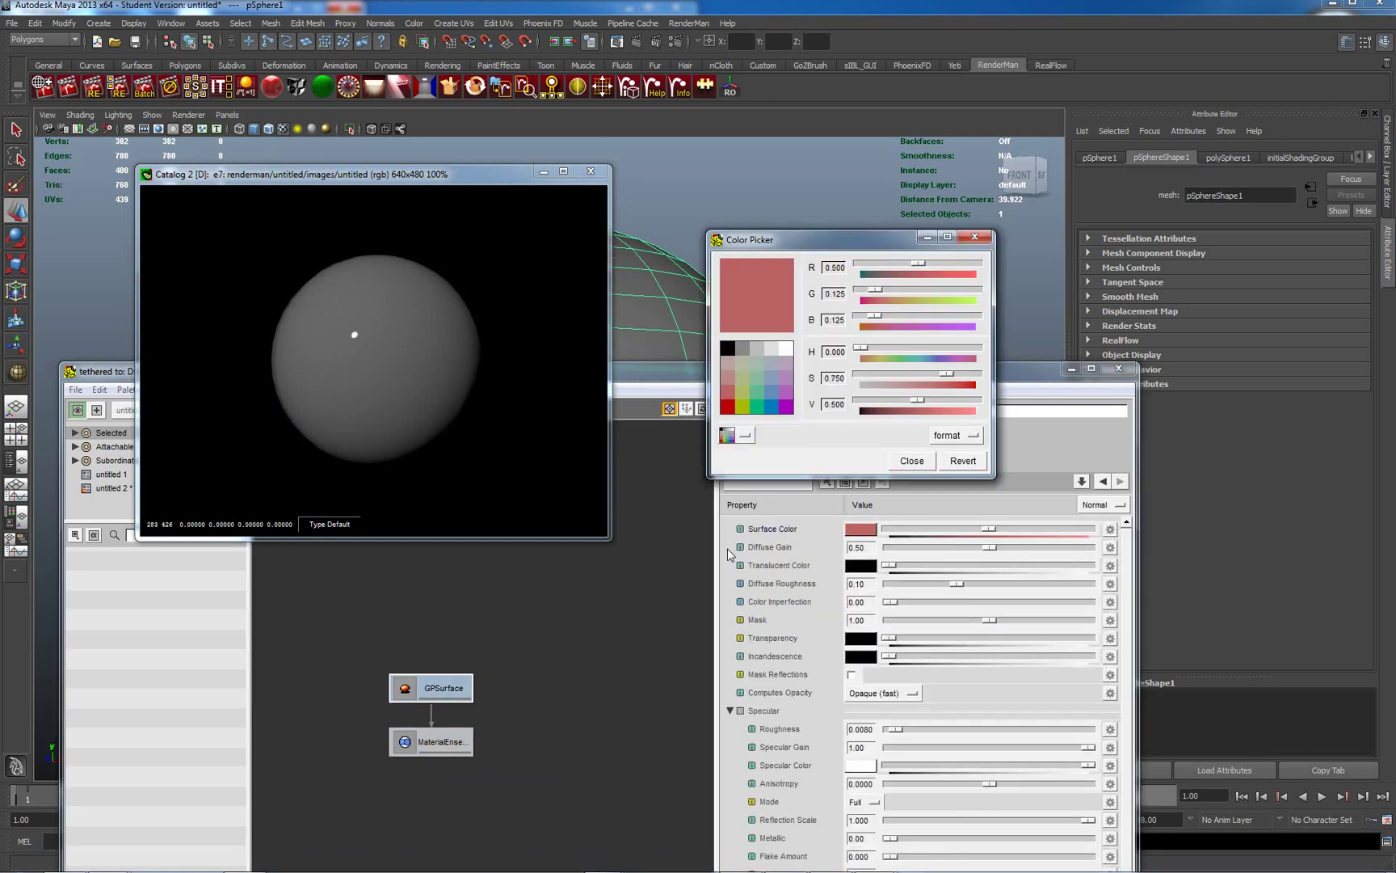
left_click(624, 657)
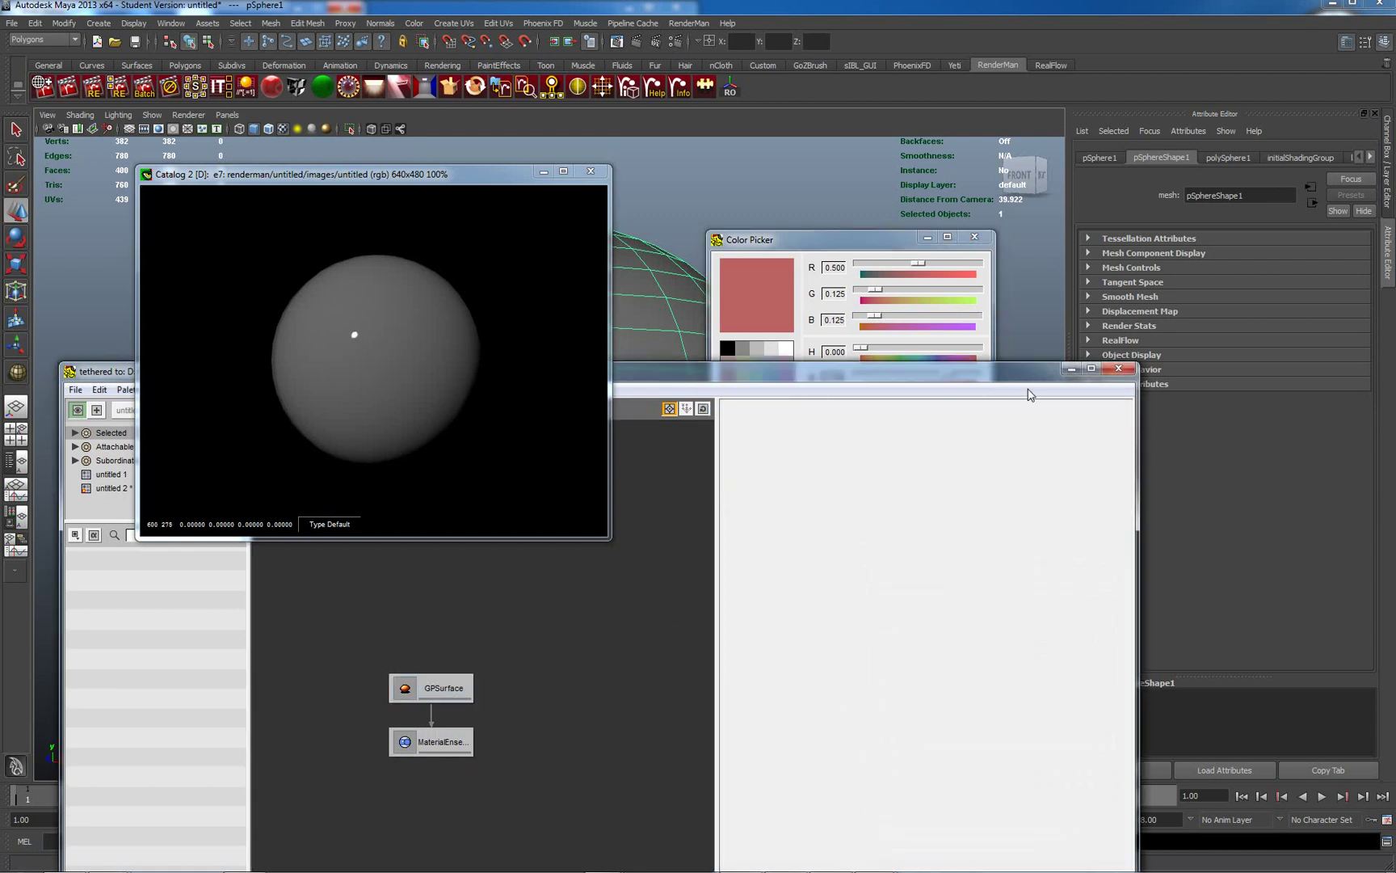
left_click(68, 87)
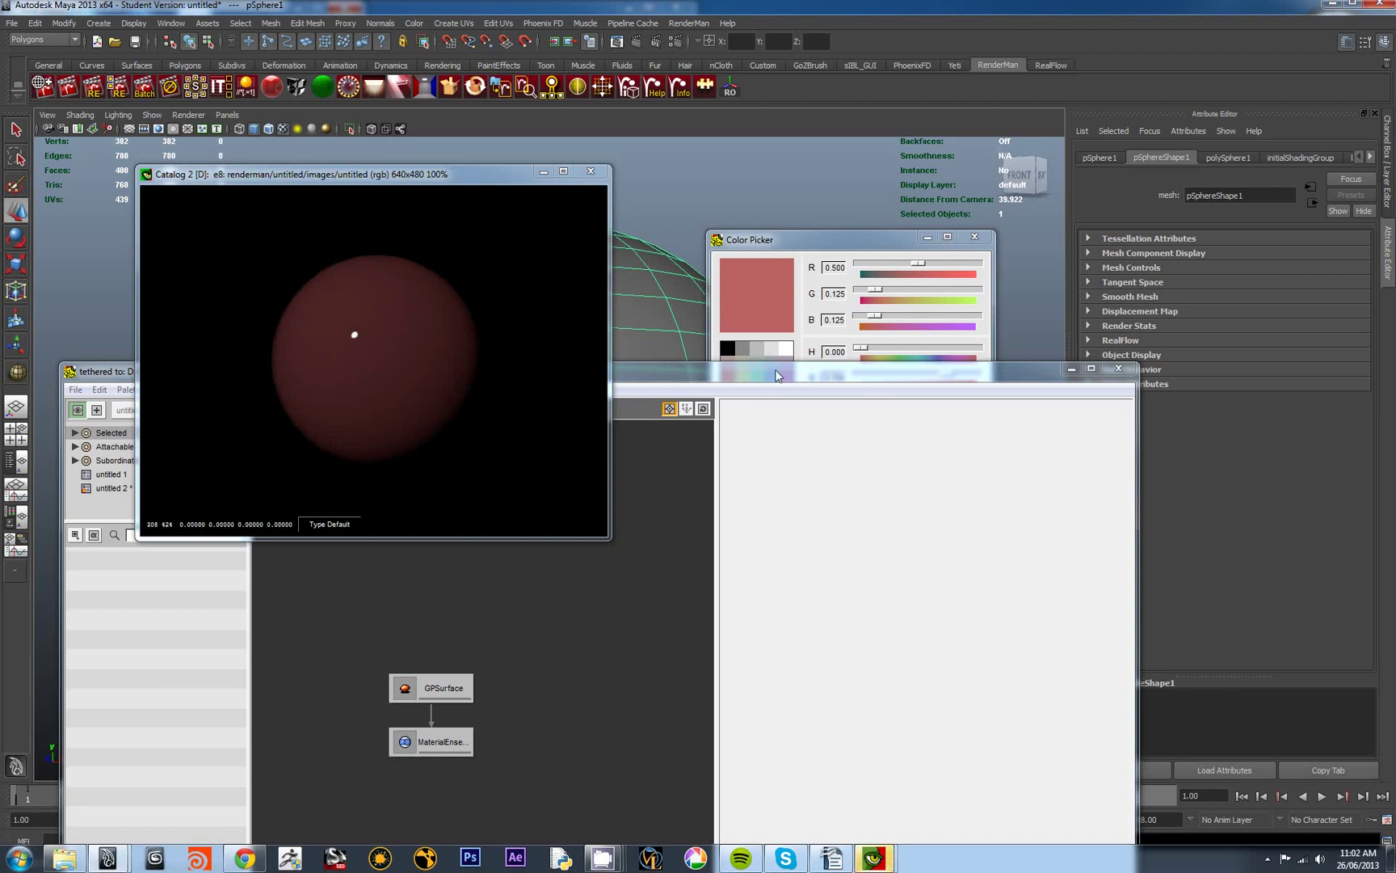
Move the red render window to the lower left and minimize the Slim node editor.
left_click_drag(816, 369, 1169, 290)
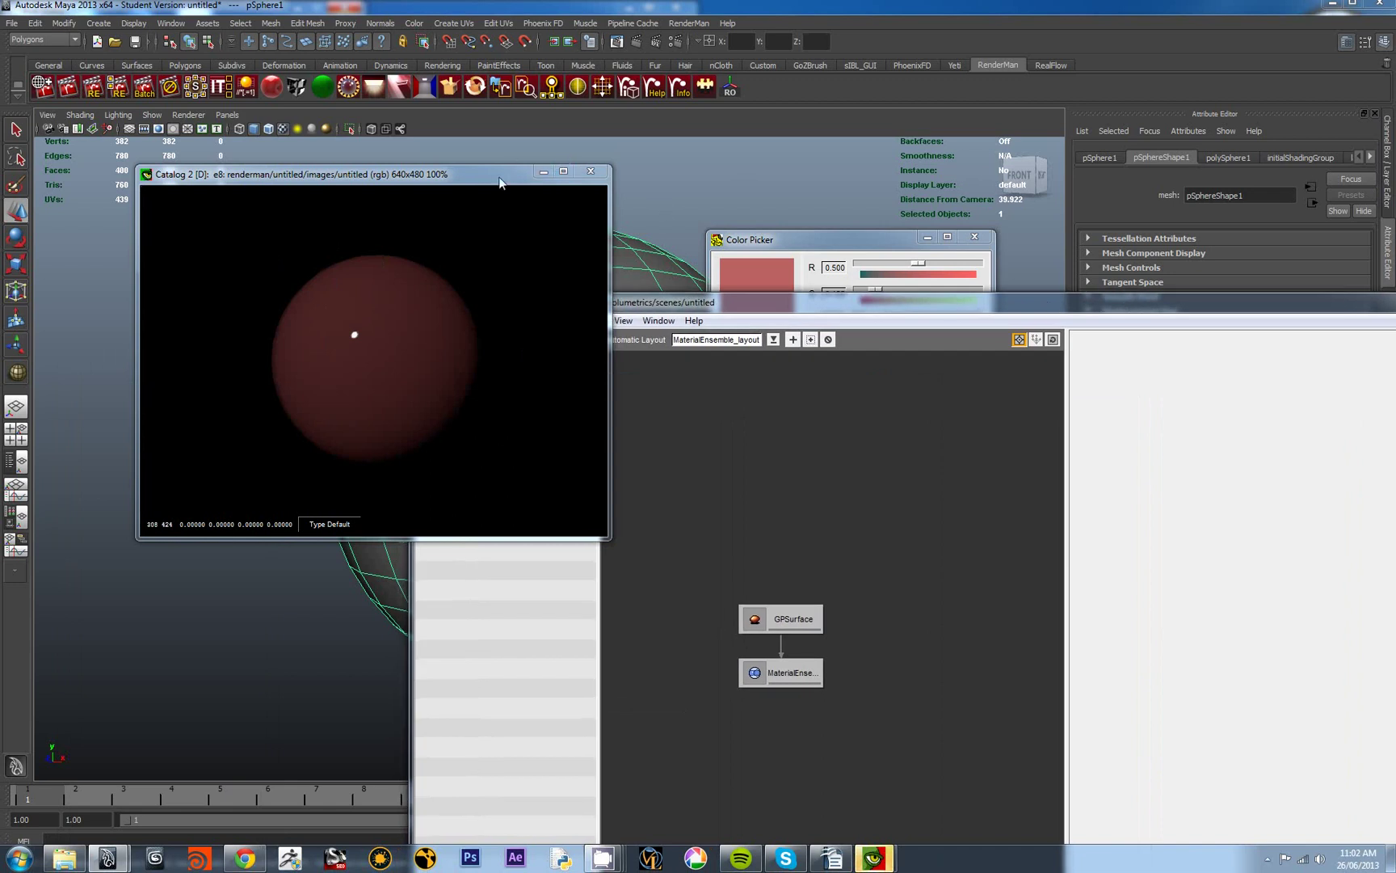
left_click_drag(499, 179, 356, 443)
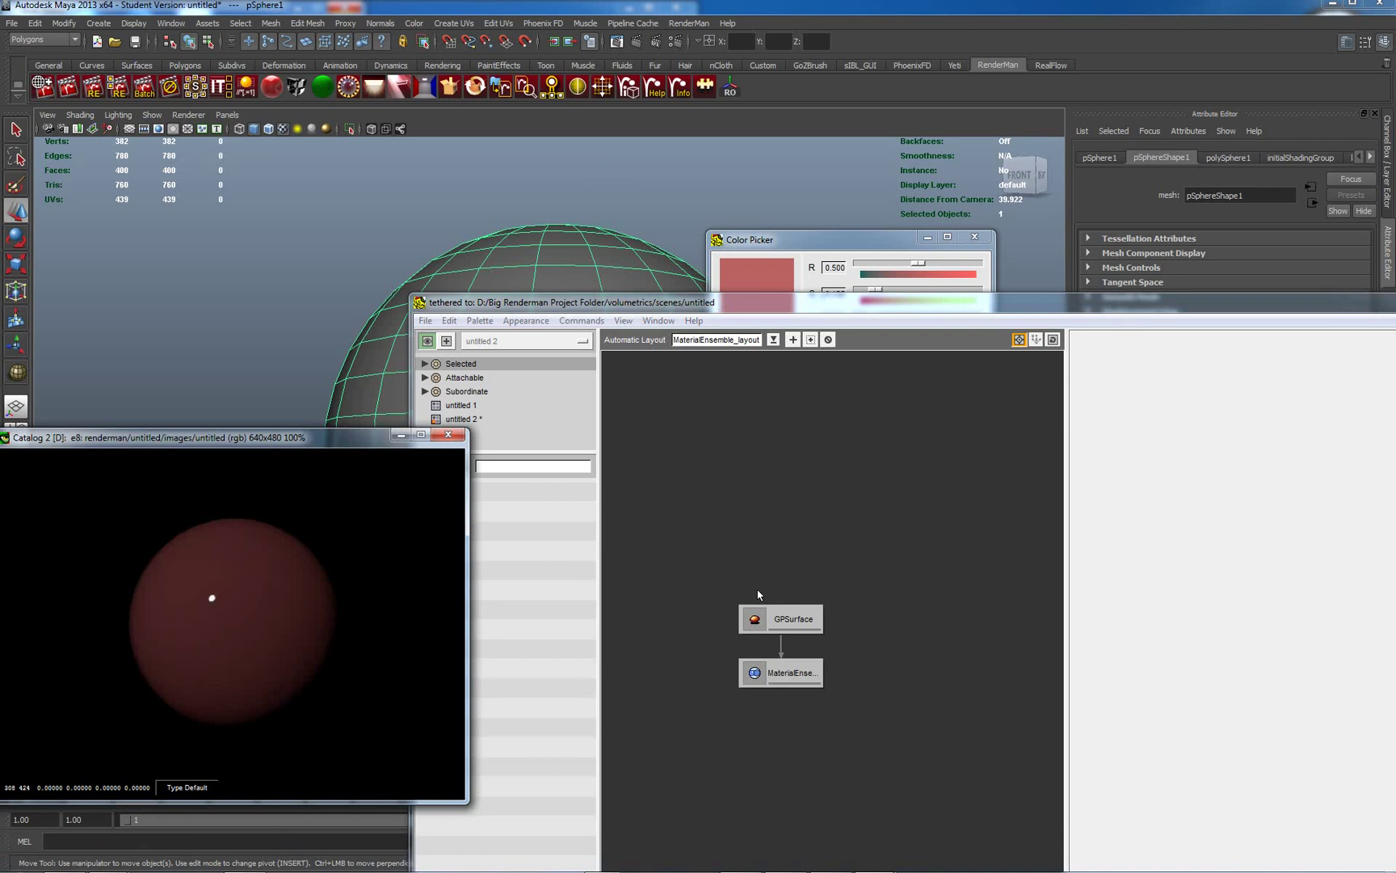
right_click(829, 499)
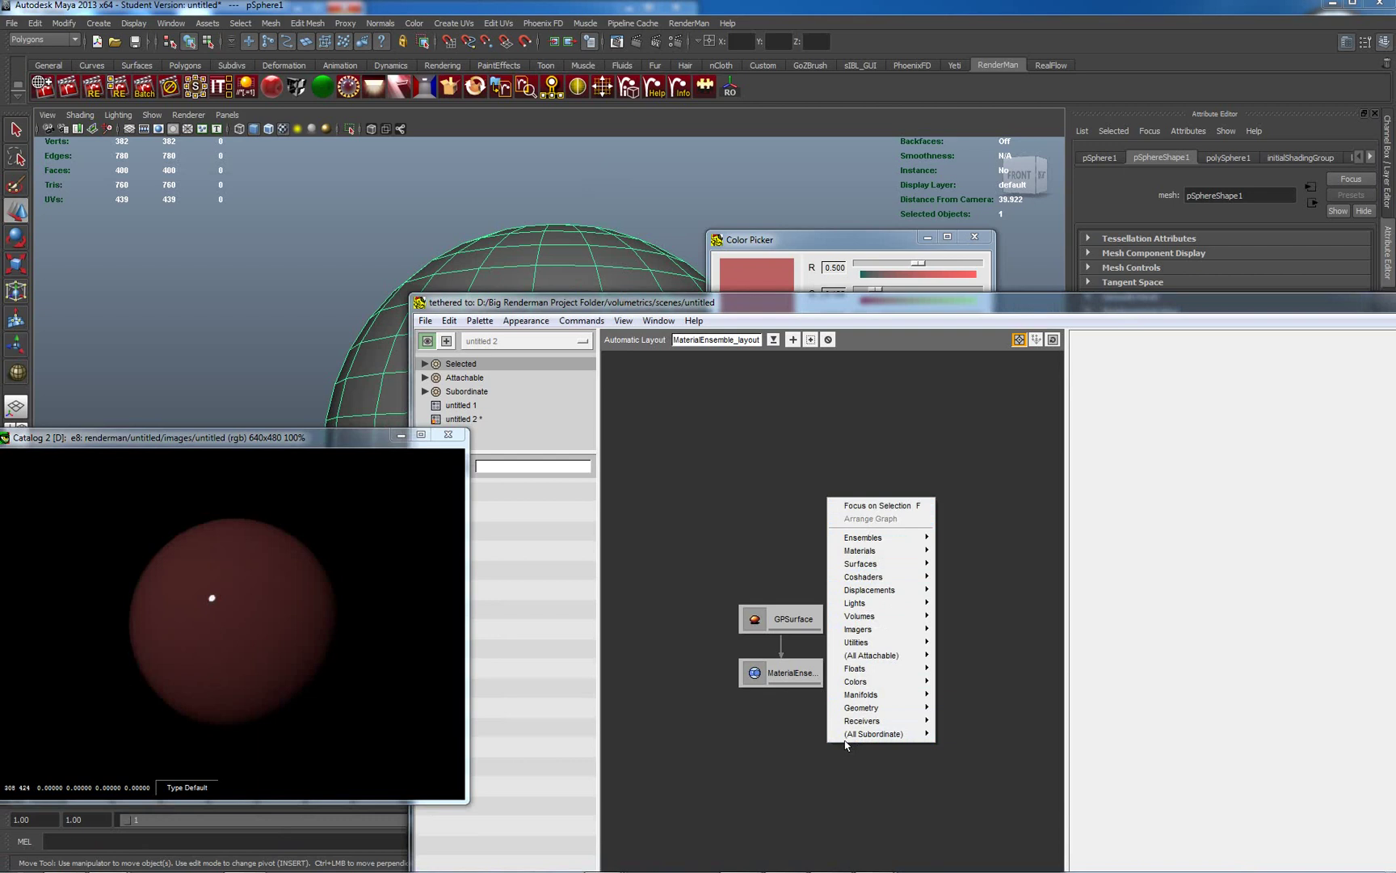
left_click(795, 753)
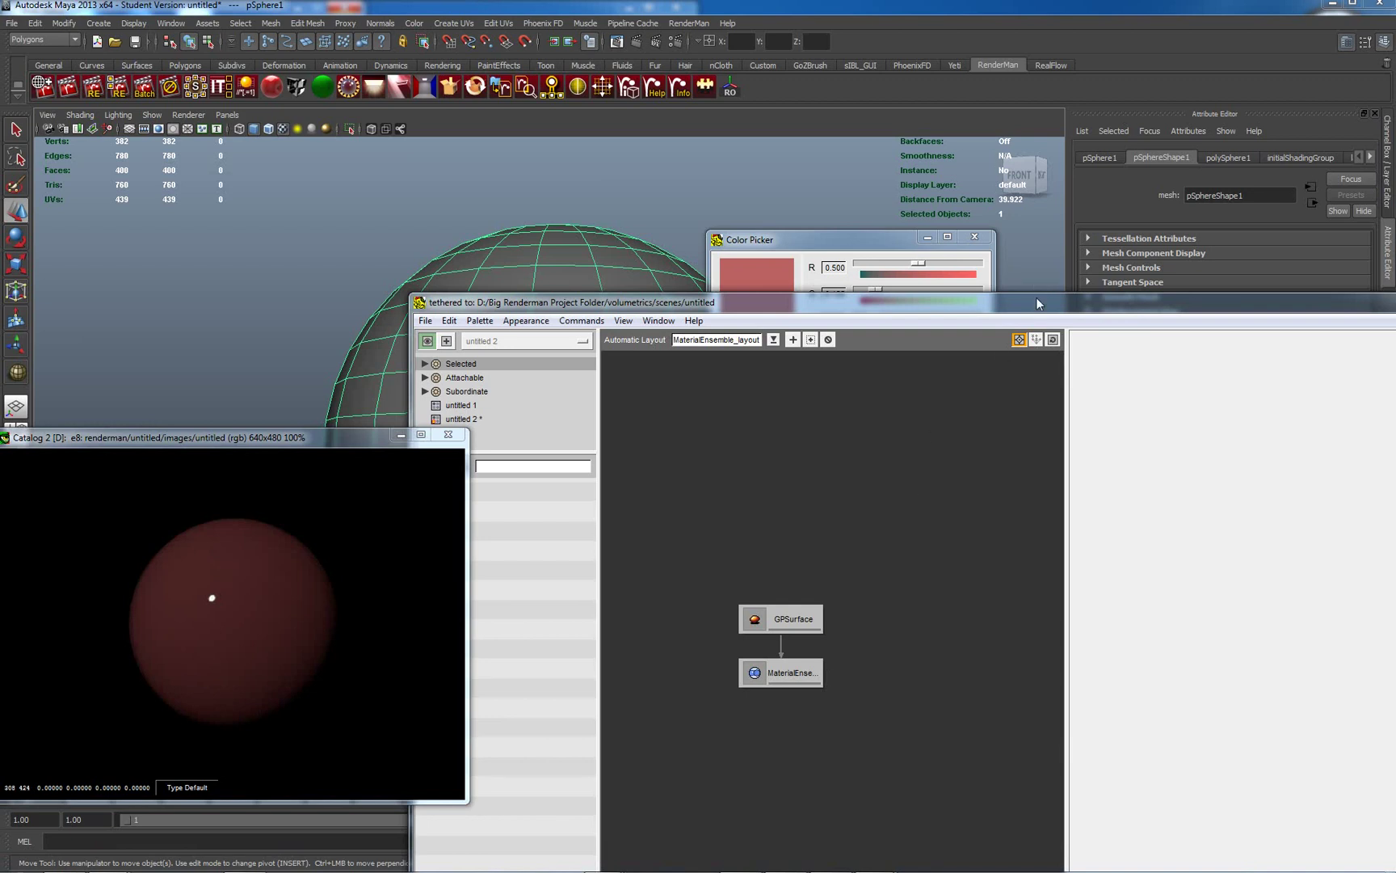
left_click_drag(1041, 311, 781, 347)
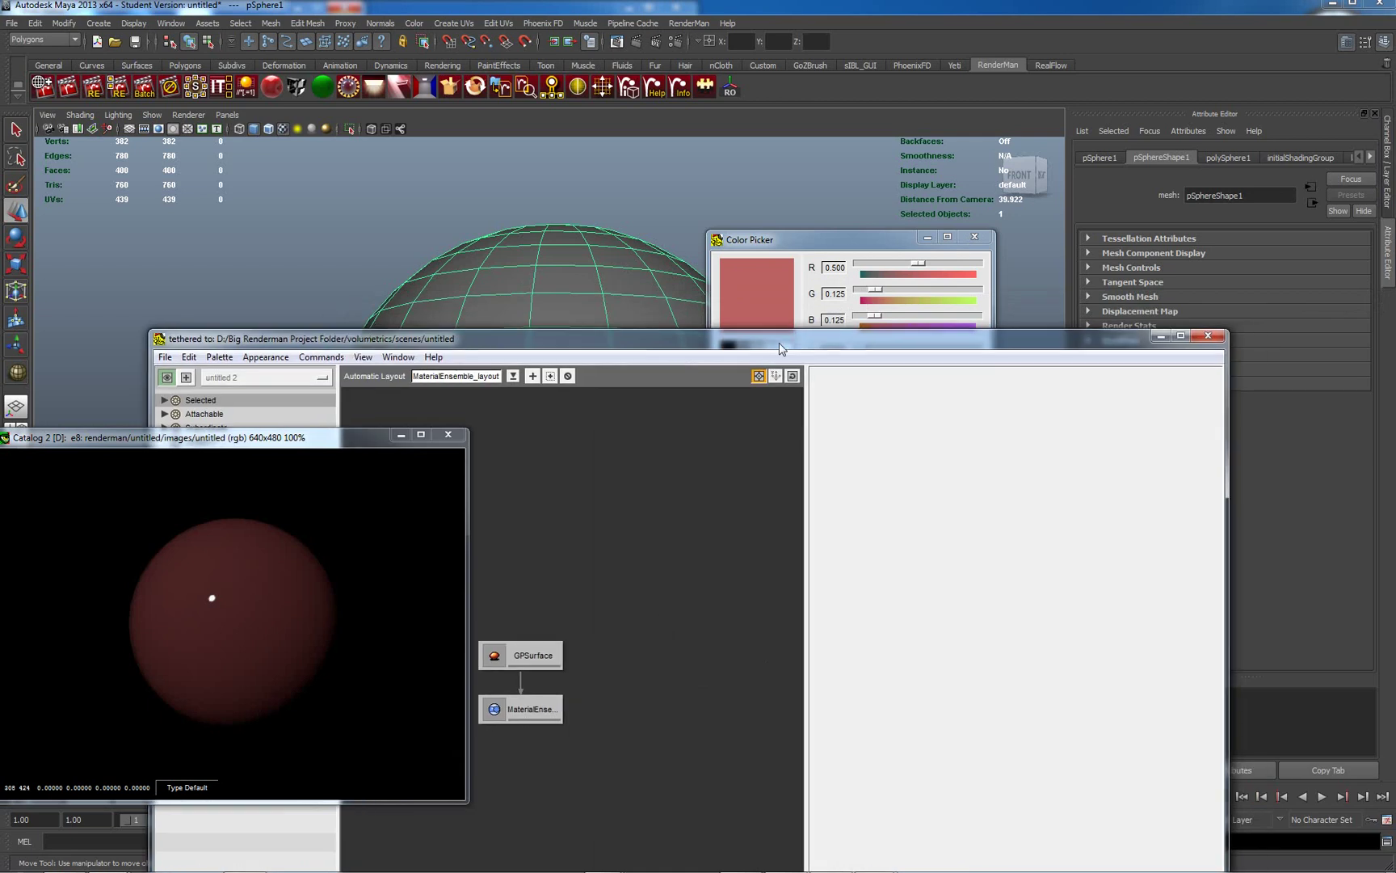
left_click(1161, 336)
Bring Chrome with Pixar's Tractor page over Maya and scroll to the top.
left_click_drag(1395, 57, 705, 37)
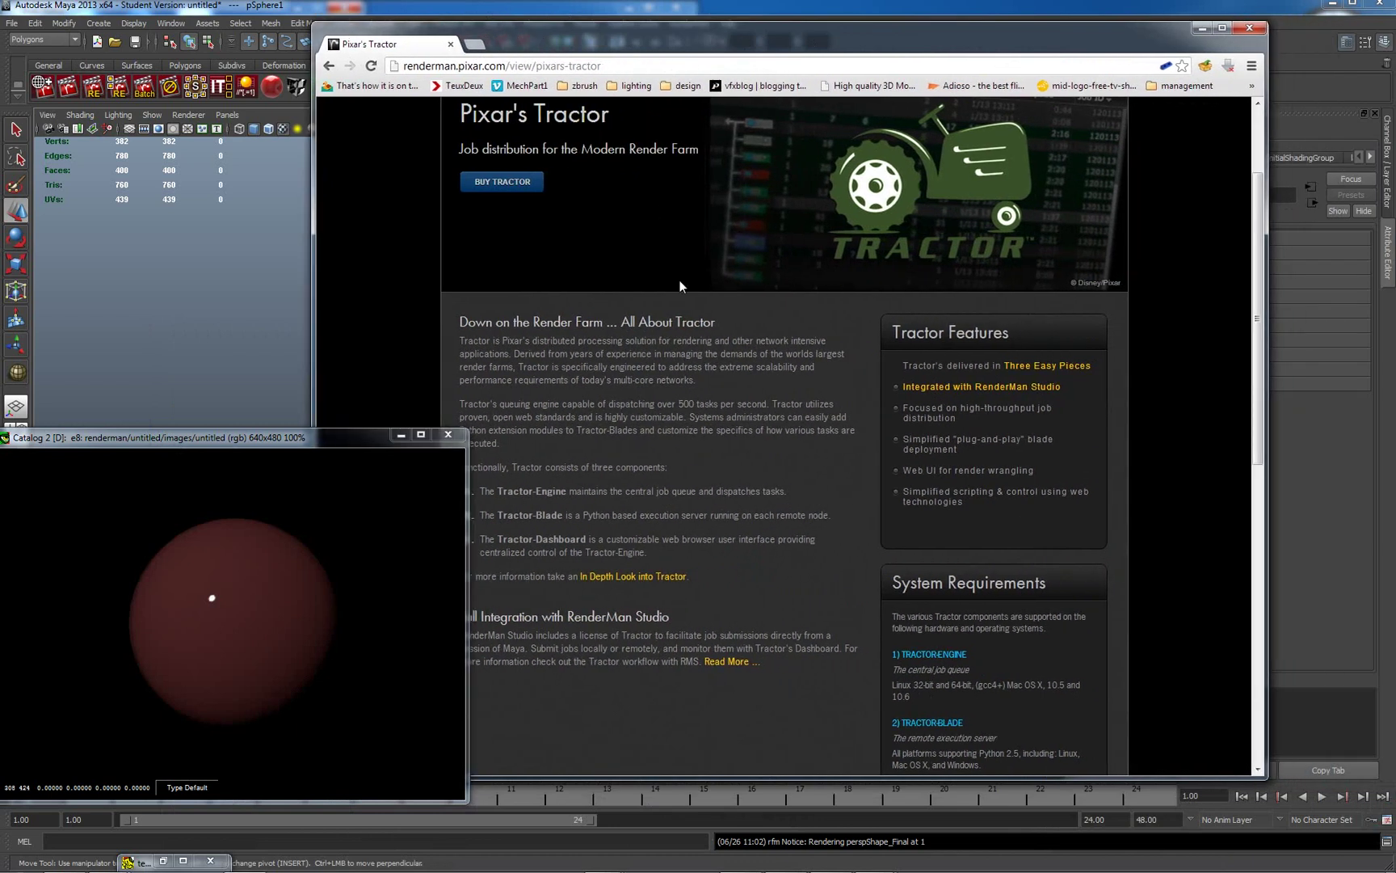
scroll(658, 377, "up", 2)
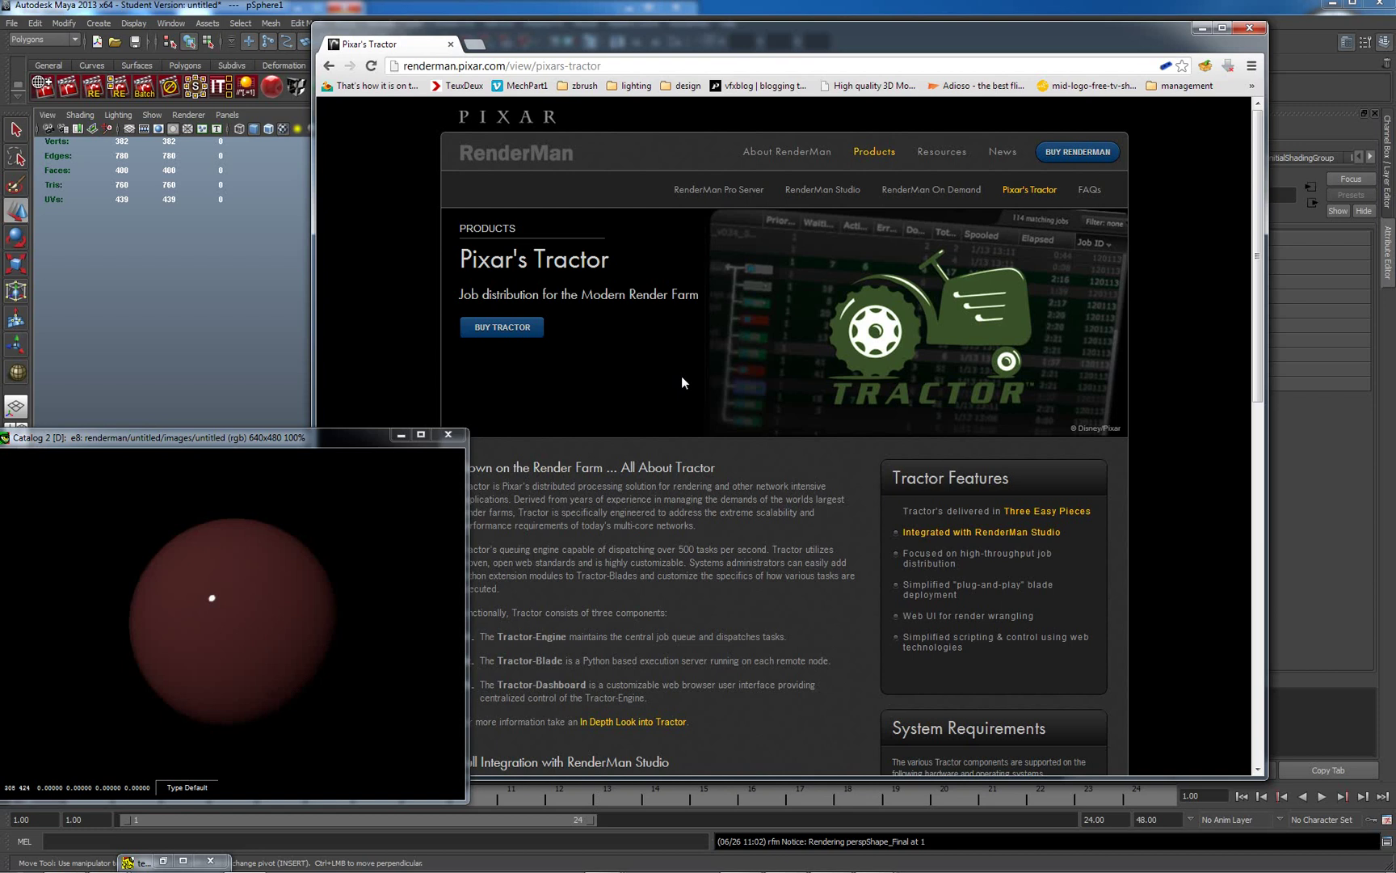
Push the browser right, close the Color Picker, and centre the red render over the viewport.
left_click_drag(652, 26, 1395, 81)
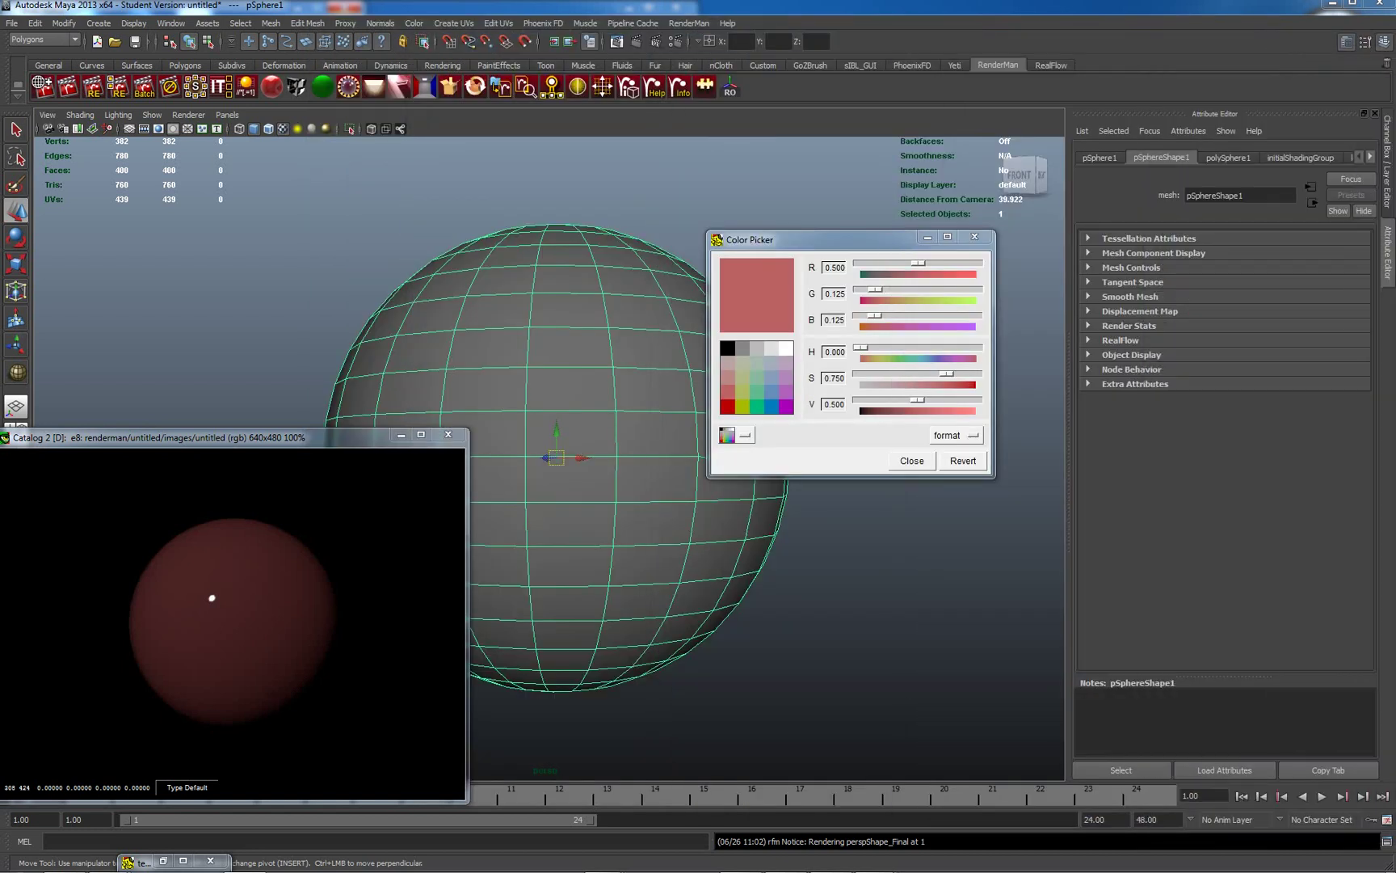
left_click(976, 239)
left_click_drag(346, 446, 526, 319)
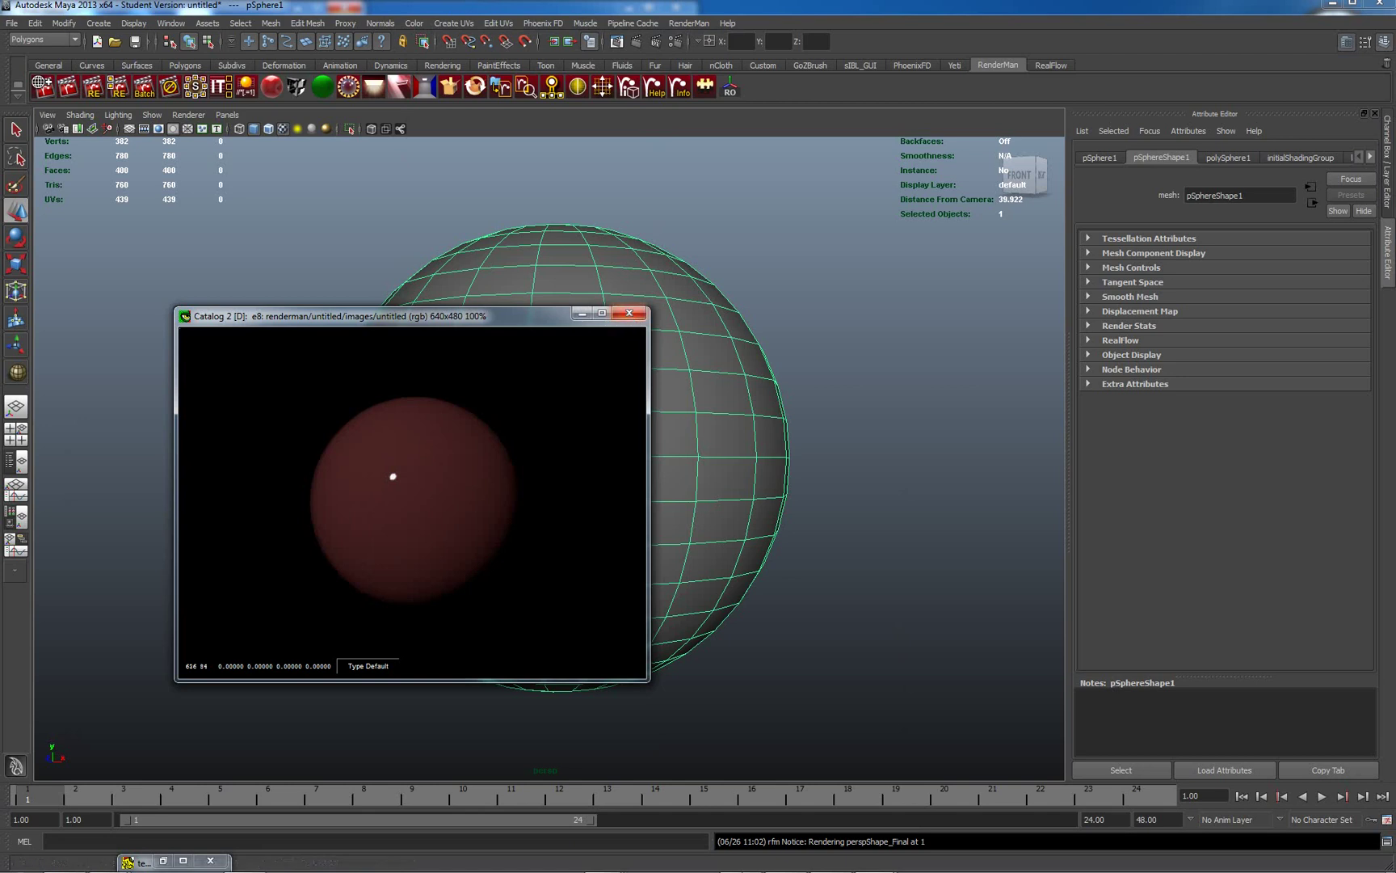
mouse_move(650, 868)
mouse_move(606, 861)
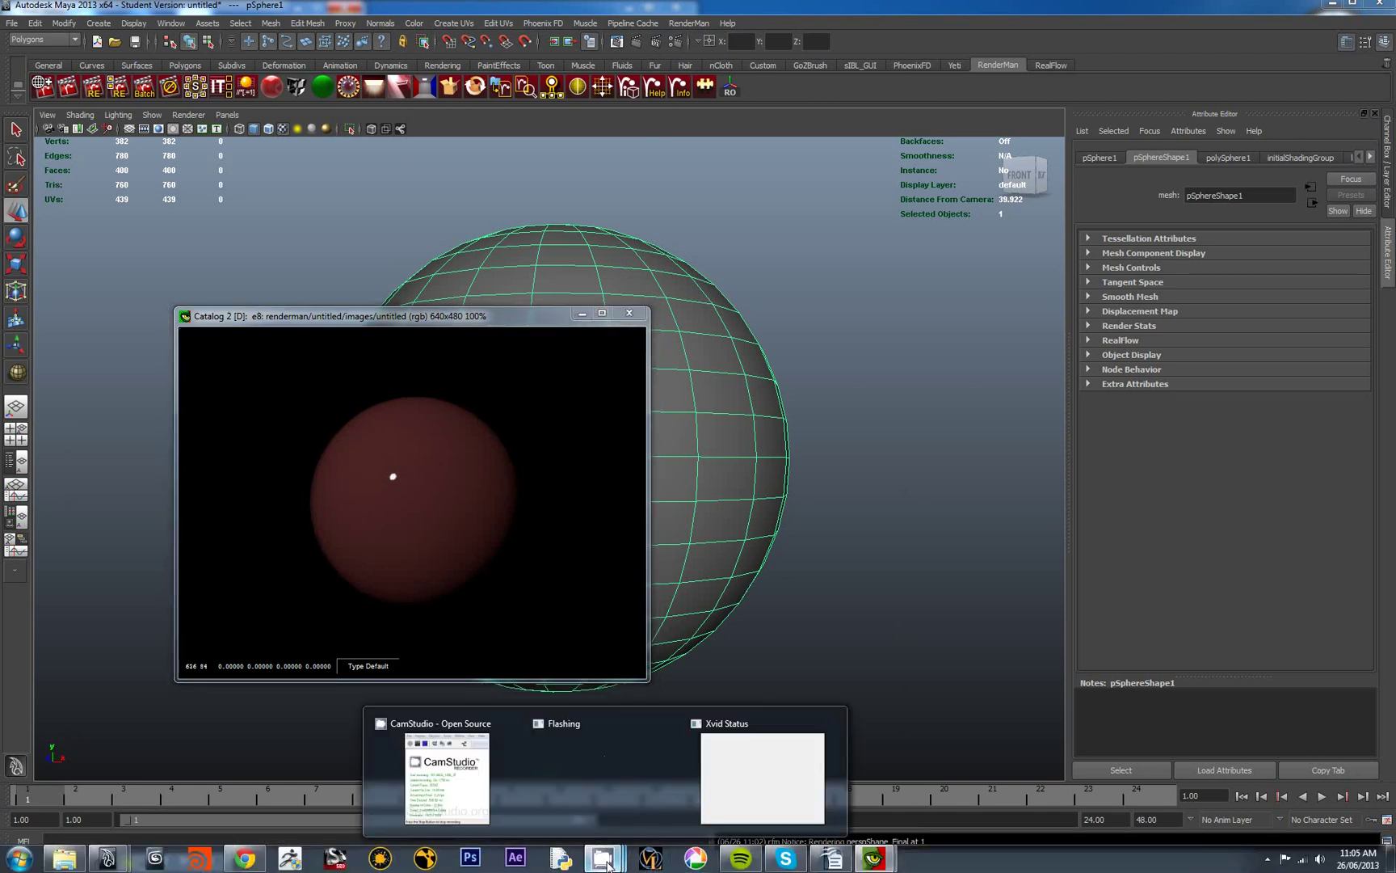